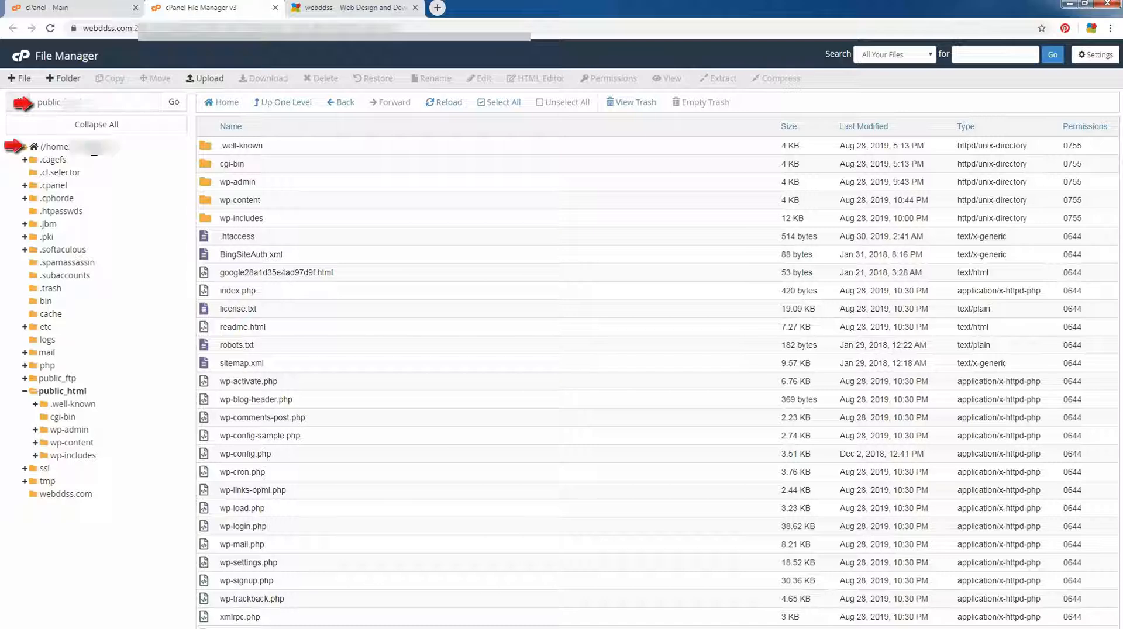
Permanently delete all files and folders in public_html, skipping the trash.
{"action": "left_click", "coordinate": [84, 392]}
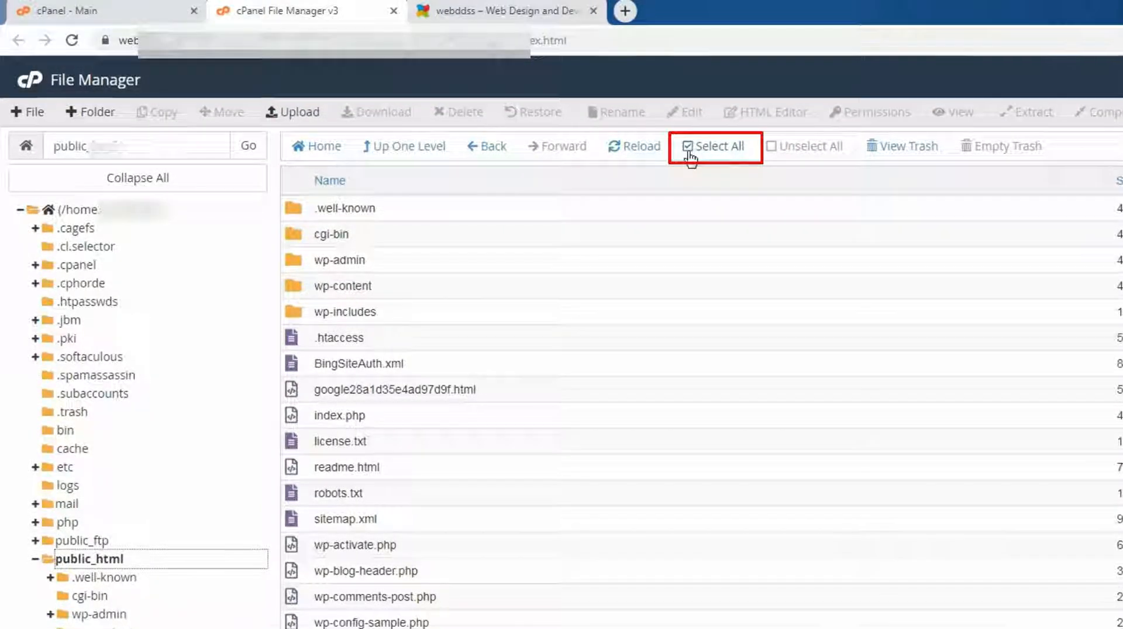
{"action": "left_click", "coordinate": [691, 153]}
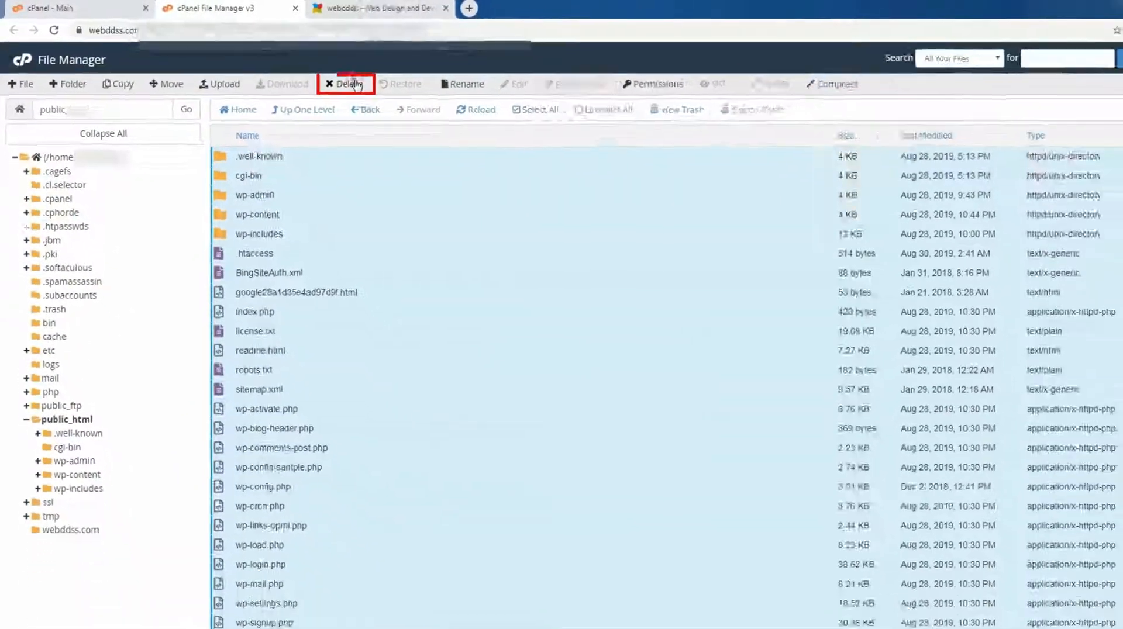
{"action": "left_click", "coordinate": [351, 84]}
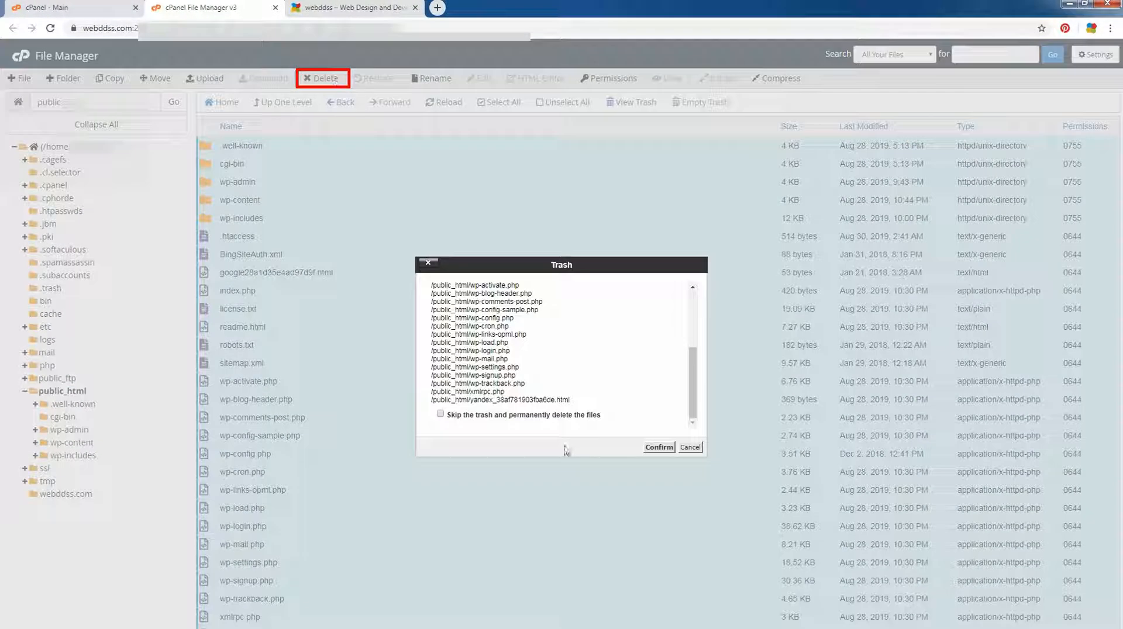
{"action": "left_click", "coordinate": [440, 415]}
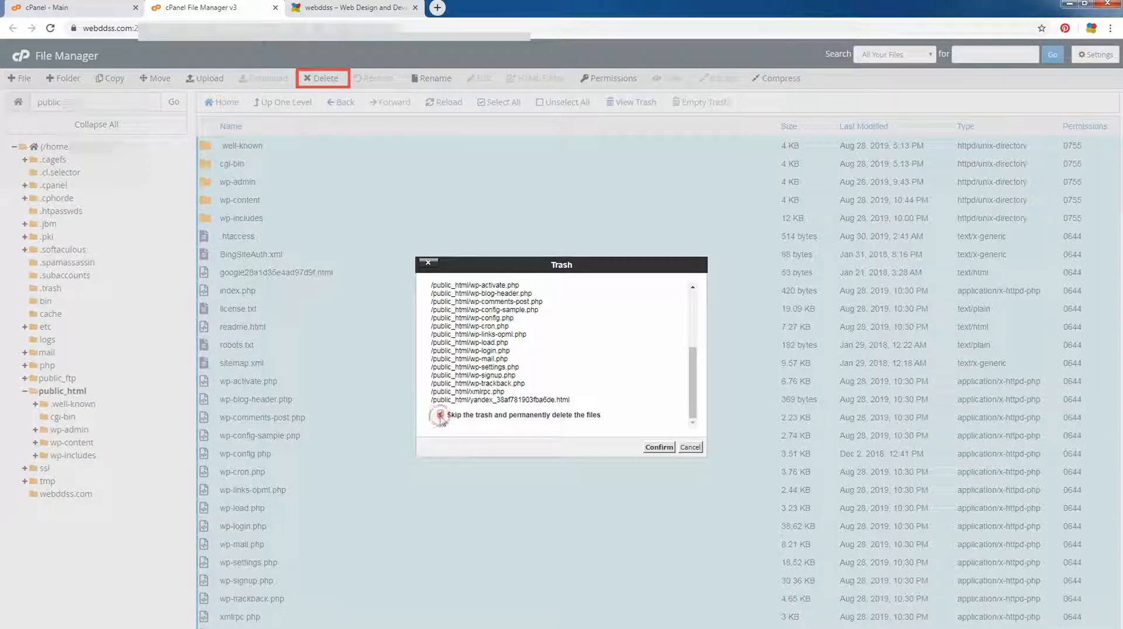
{"action": "left_click", "coordinate": [659, 448]}
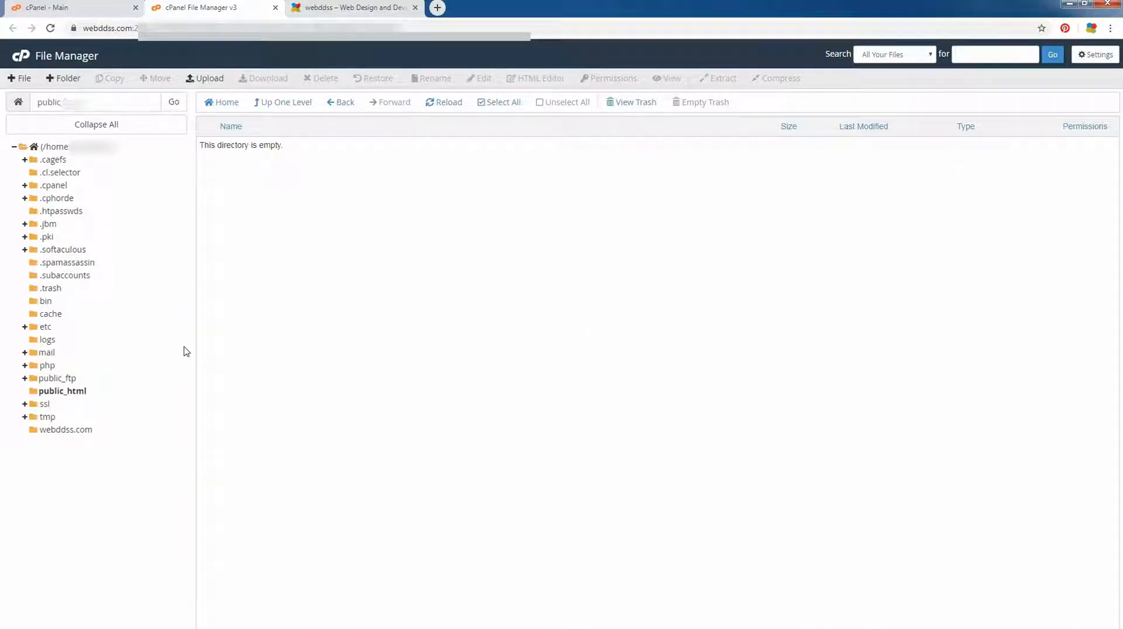
{"action": "left_click", "coordinate": [326, 9]}
{"action": "left_click", "coordinate": [319, 27]}
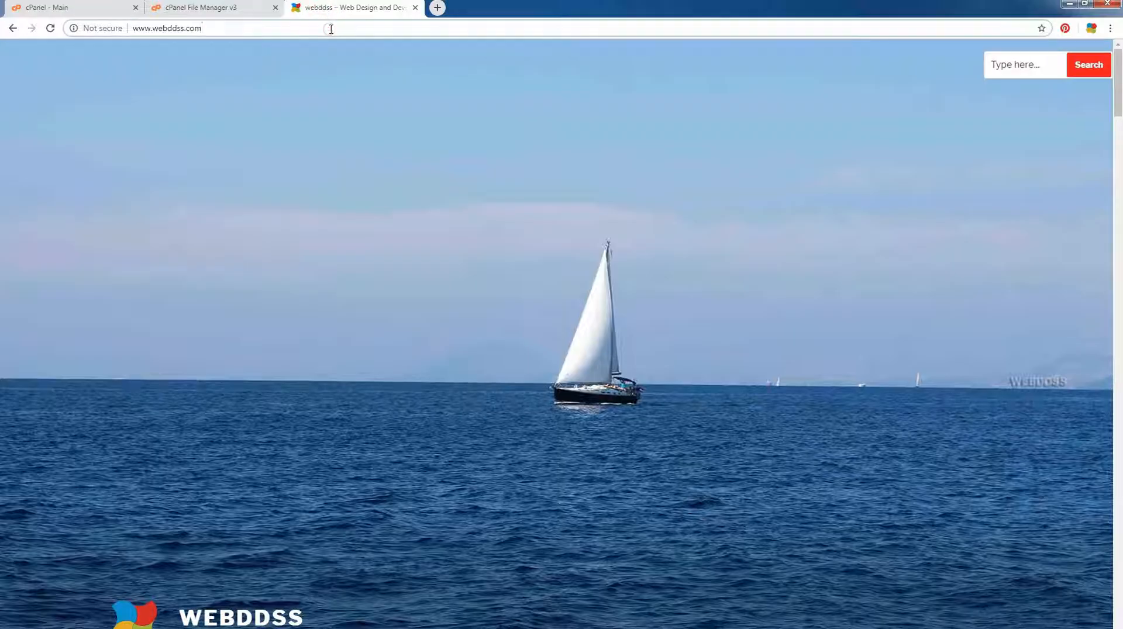
{"action": "key", "text": "Return"}
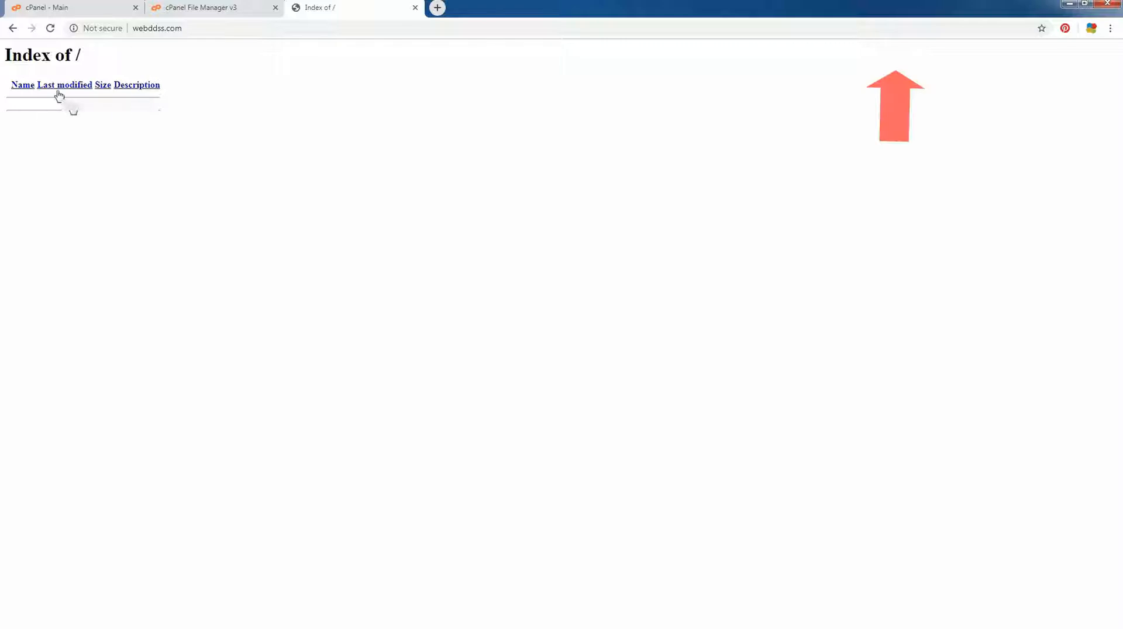
Search the cPanel main page for "php" and open phpMyAdmin.
{"action": "left_click", "coordinate": [204, 8]}
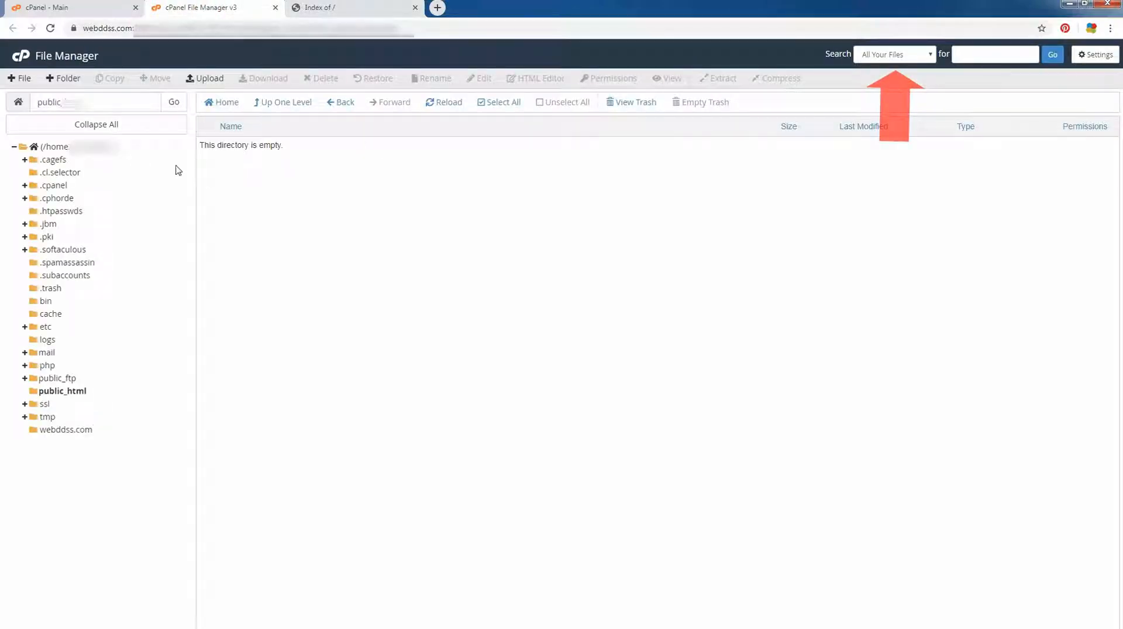
{"action": "left_click", "coordinate": [77, 9]}
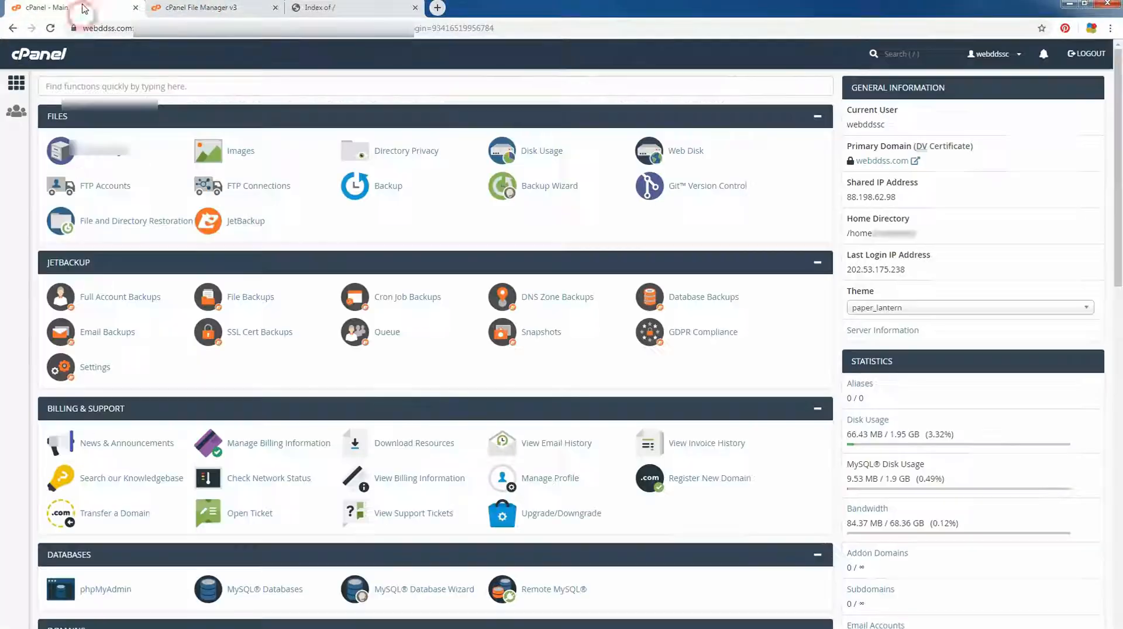
{"action": "left_click", "coordinate": [174, 85]}
{"action": "type", "text": "php"}
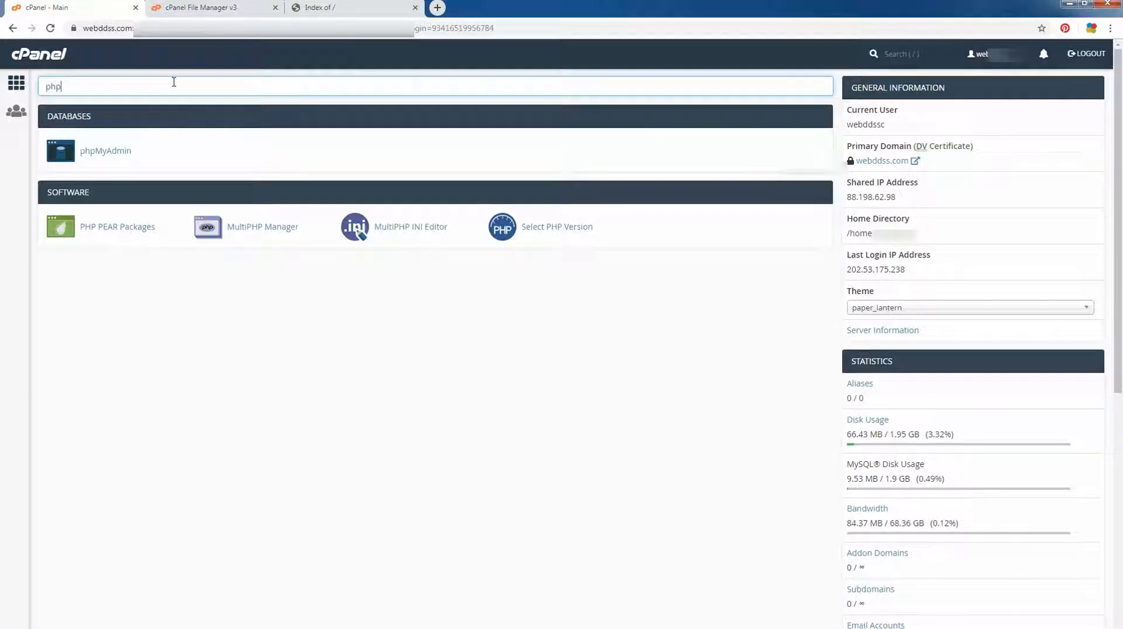
{"action": "left_click", "coordinate": [107, 151]}
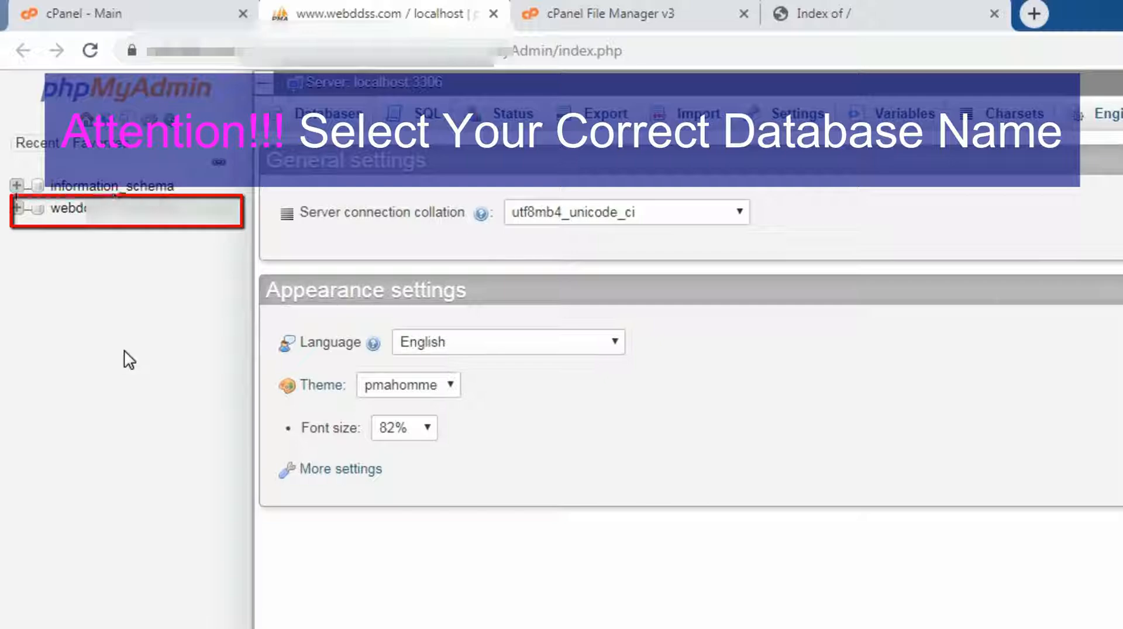
Drop all tables in the website's webddss database, keeping foreign key checks enabled.
{"action": "left_click", "coordinate": [167, 225]}
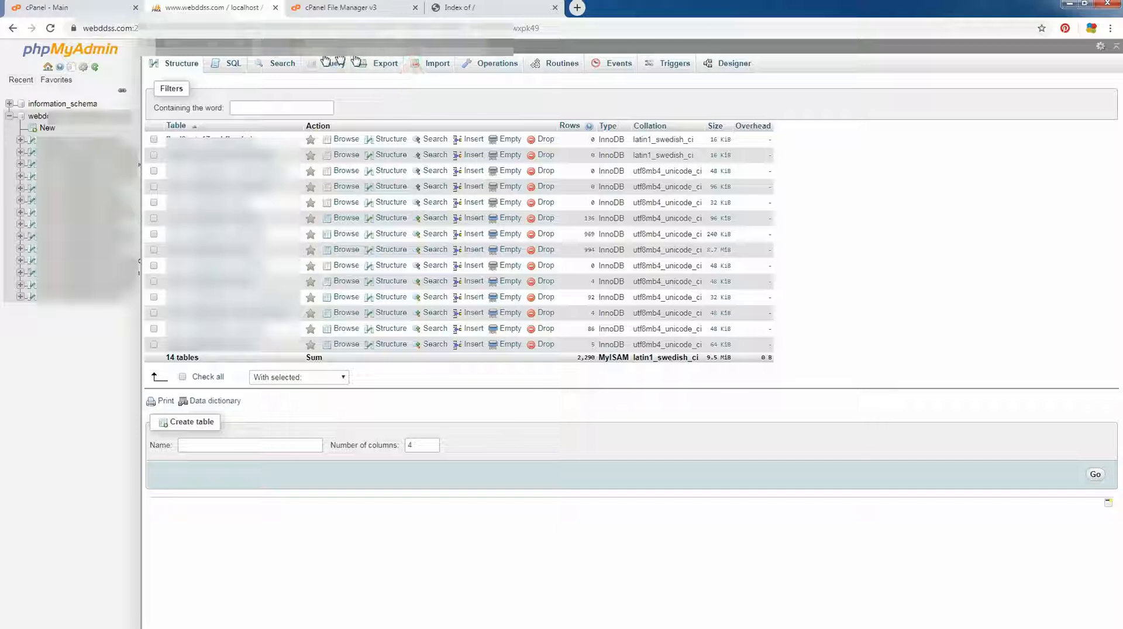
{"action": "left_click", "coordinate": [183, 378]}
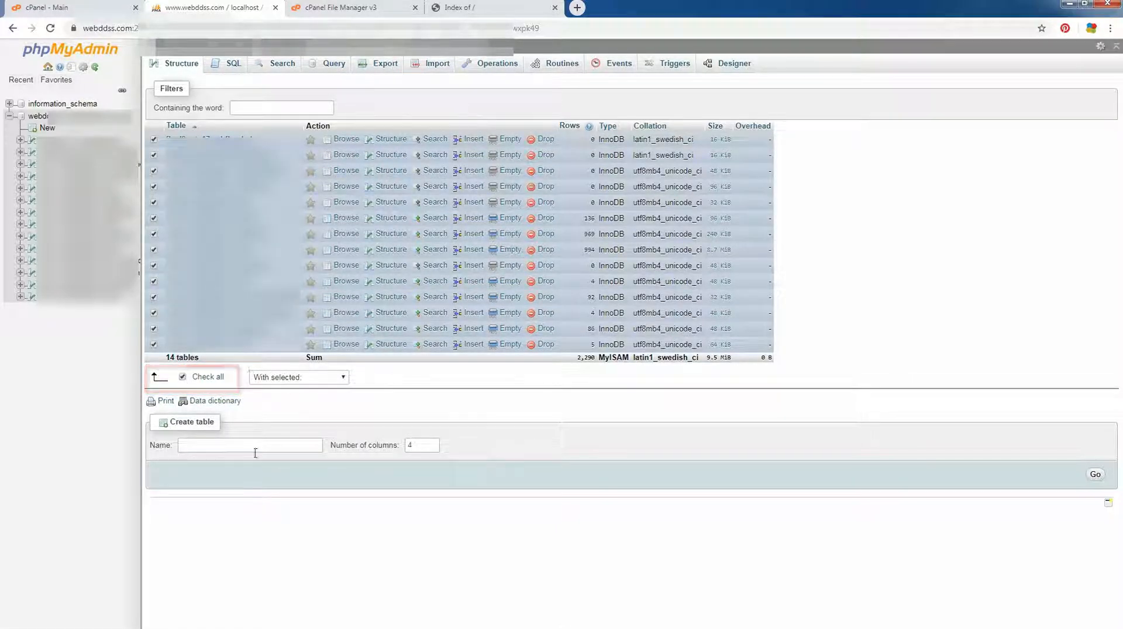
{"action": "left_click", "coordinate": [346, 379]}
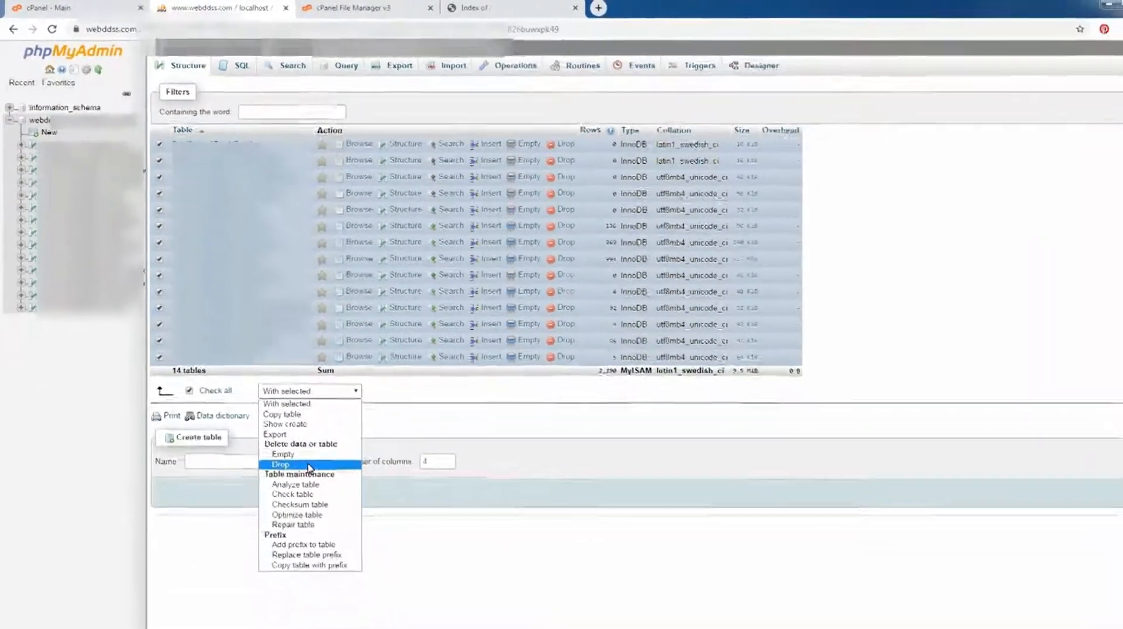
{"action": "left_click", "coordinate": [329, 547]}
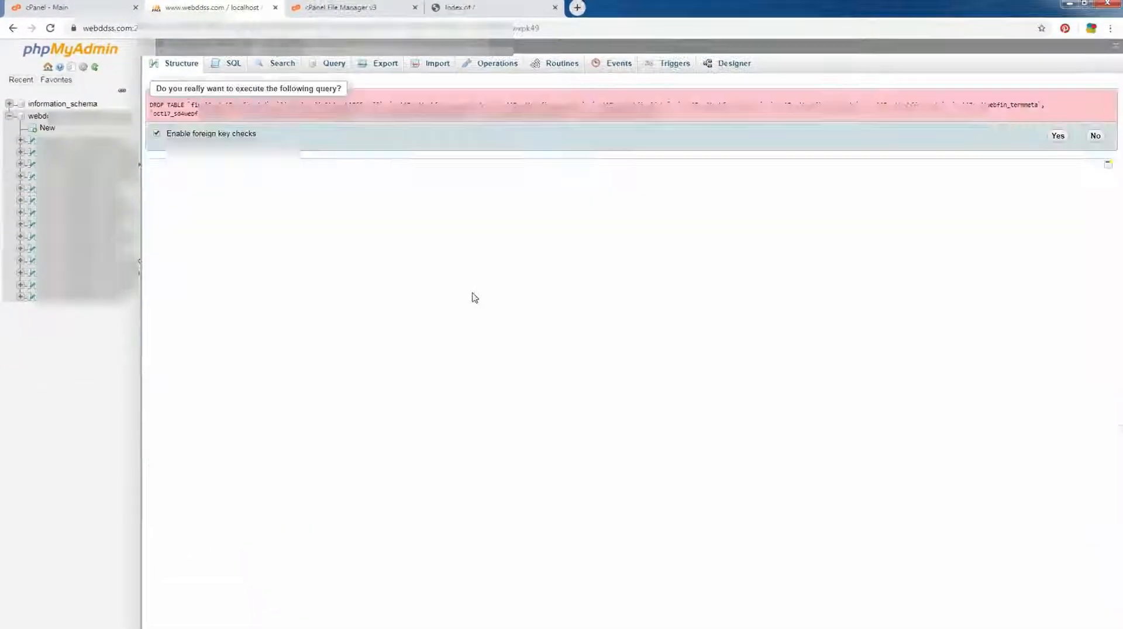
{"action": "left_click", "coordinate": [1059, 137]}
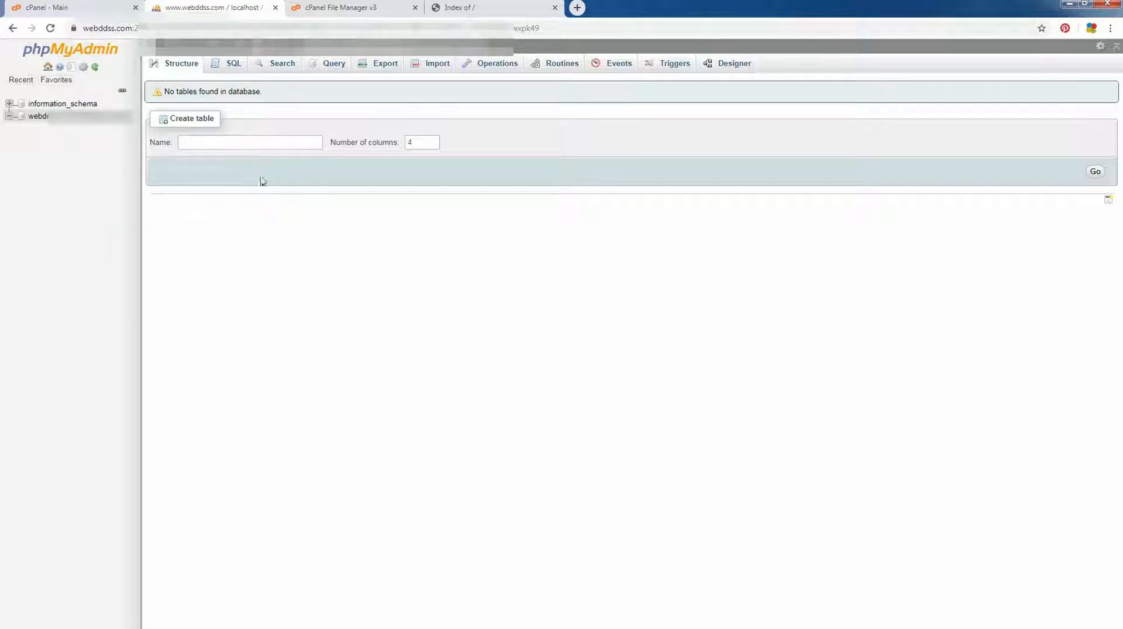
{"action": "left_click", "coordinate": [468, 7]}
{"action": "left_click", "coordinate": [335, 26]}
{"action": "left_click", "coordinate": [336, 27]}
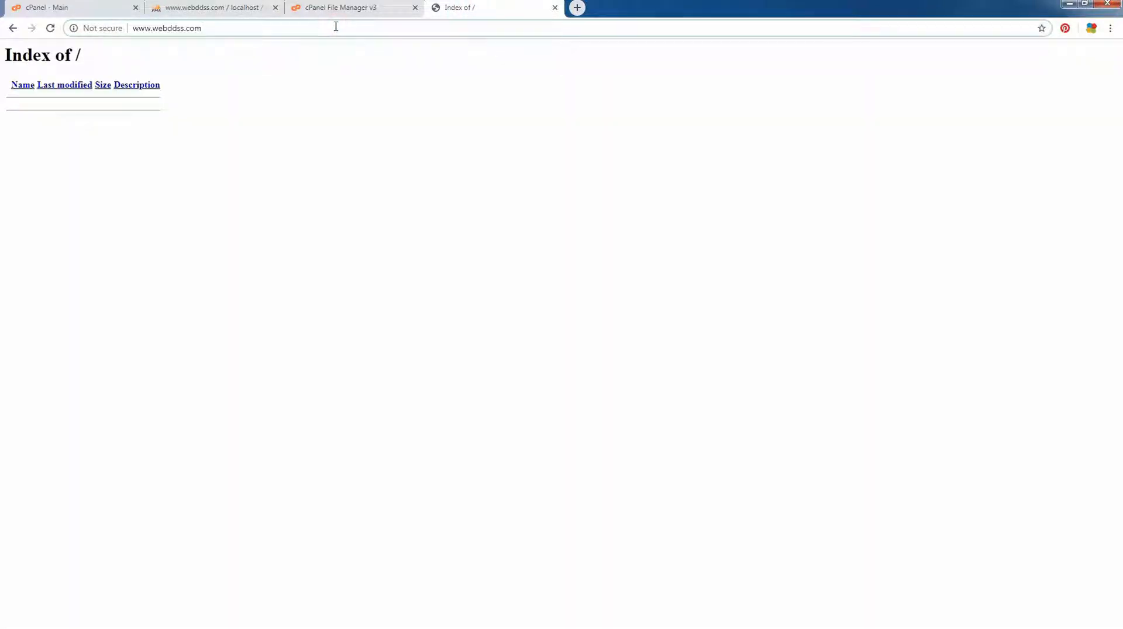
{"action": "key", "text": "Return"}
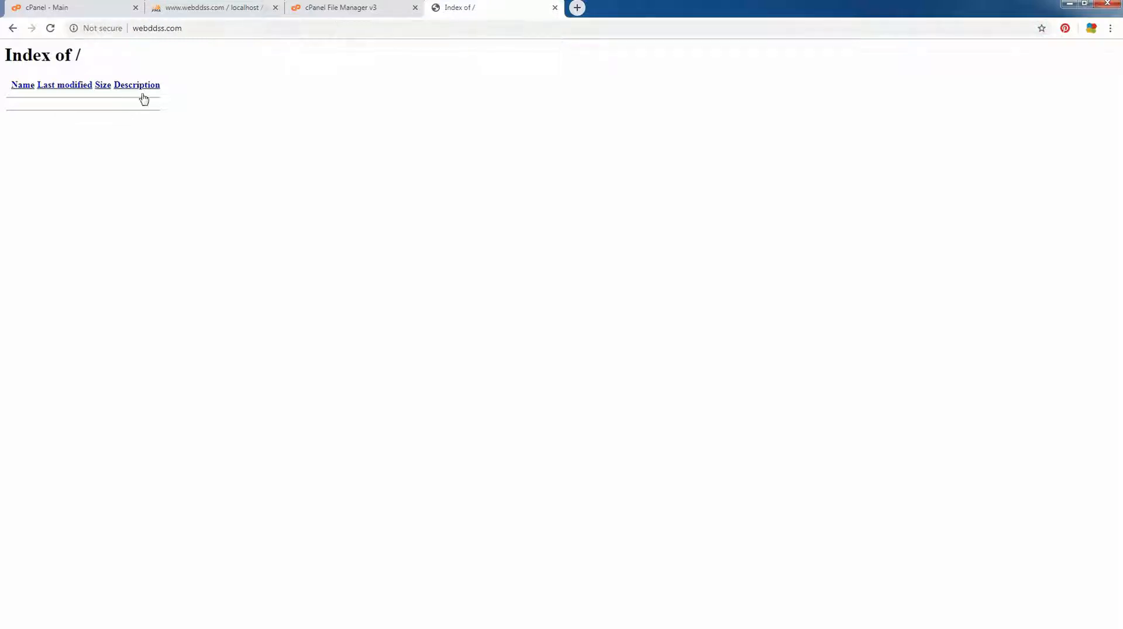
{"action": "left_click", "coordinate": [271, 28]}
{"action": "left_click", "coordinate": [296, 28]}
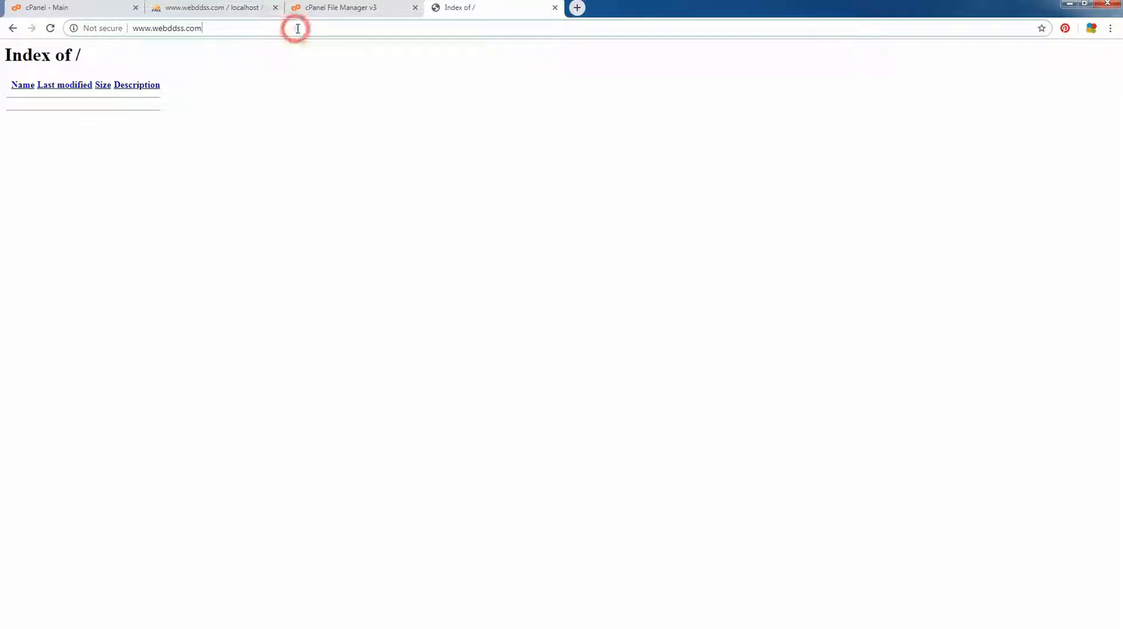
{"action": "key", "text": "Return"}
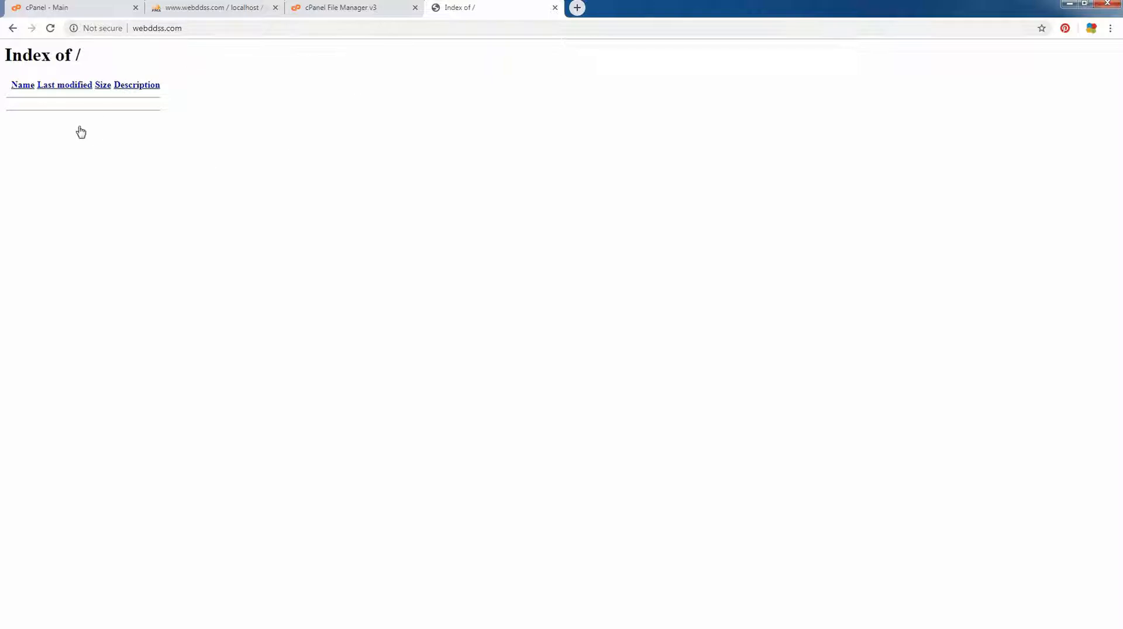
Upload new_downlod.zip from the desktop folder My_Downlode into public_html and refresh the folder's file list.
{"action": "left_click", "coordinate": [324, 11]}
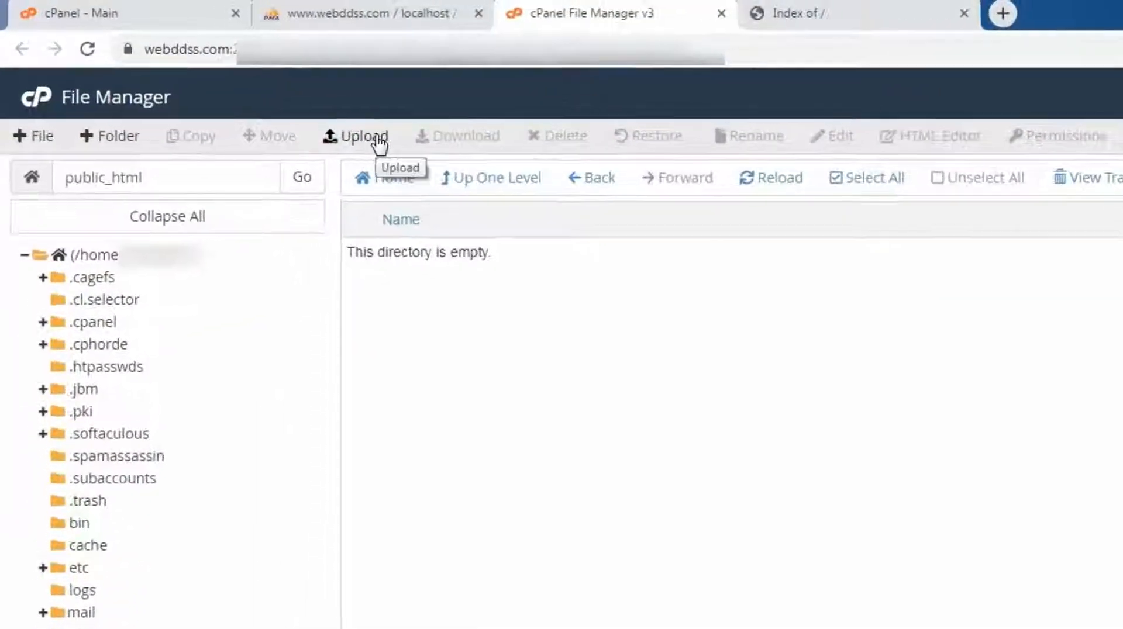
{"action": "left_click", "coordinate": [377, 141]}
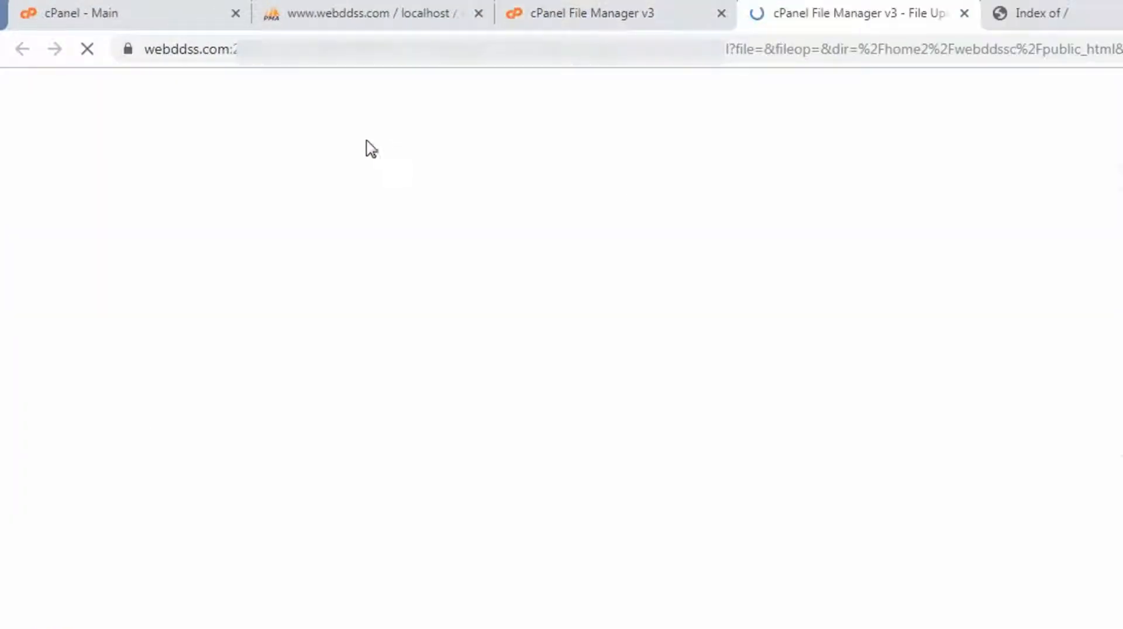
{"action": "left_click", "coordinate": [958, 424]}
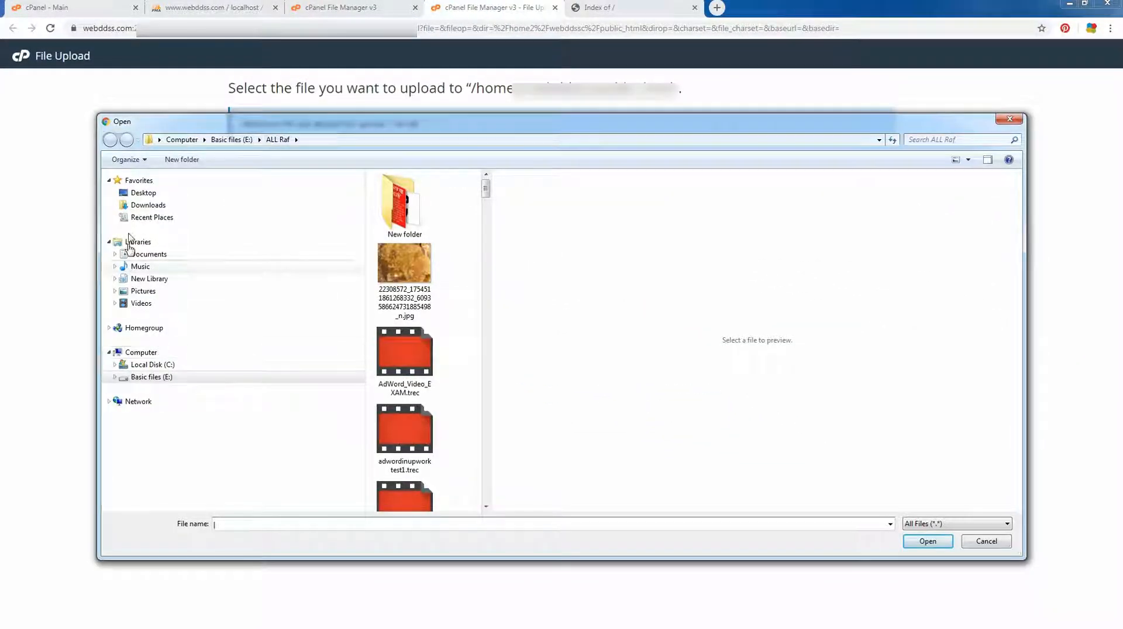
{"action": "left_click", "coordinate": [154, 196]}
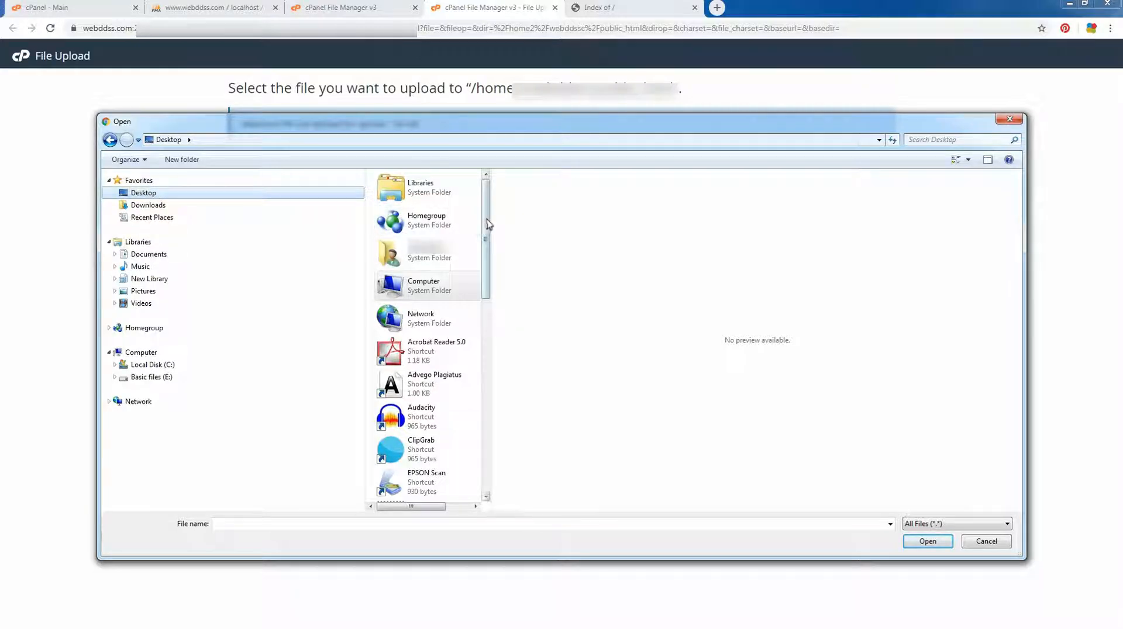
{"action": "left_click_drag", "start_coordinate": [486, 226], "coordinate": [529, 425]}
{"action": "double_click", "coordinate": [429, 322]}
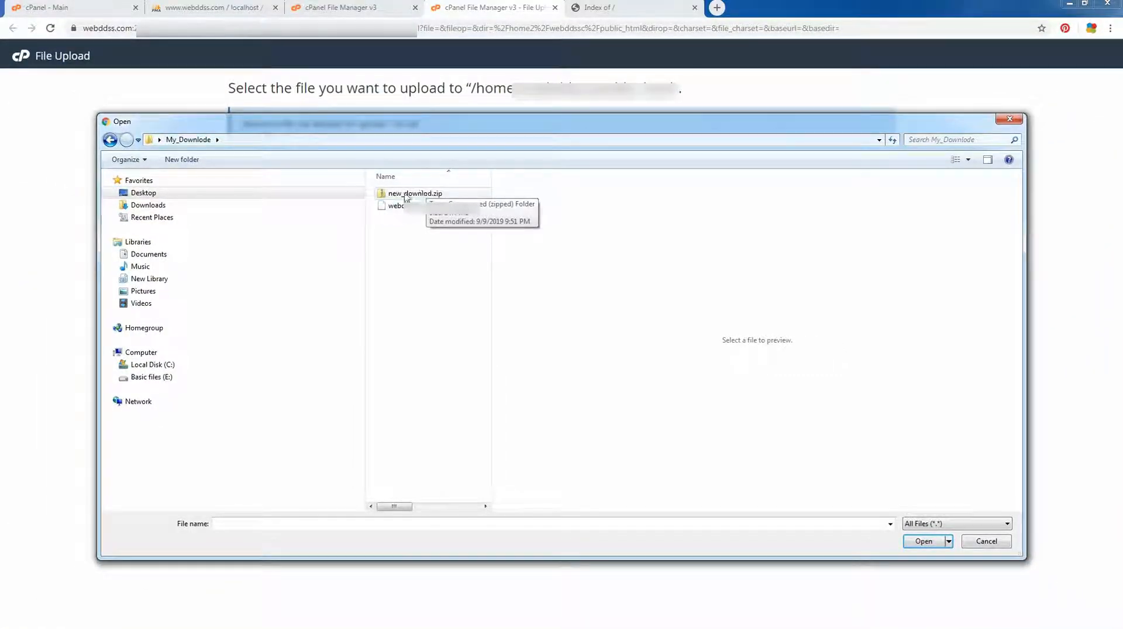
{"action": "left_click", "coordinate": [406, 195]}
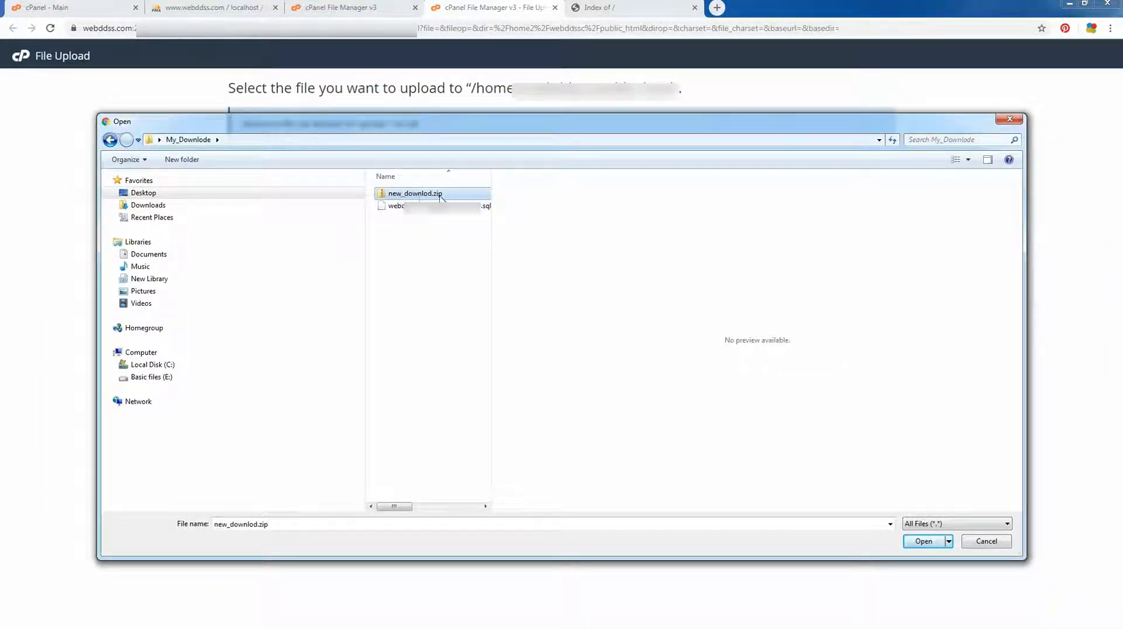
{"action": "left_click", "coordinate": [923, 542]}
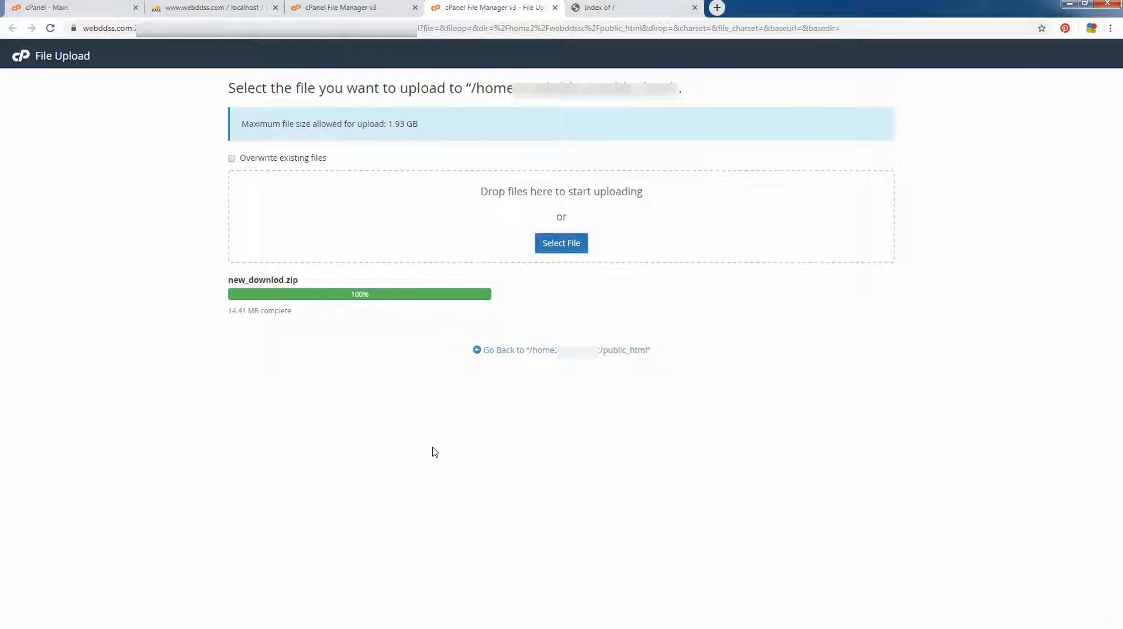
{"action": "left_click", "coordinate": [499, 352]}
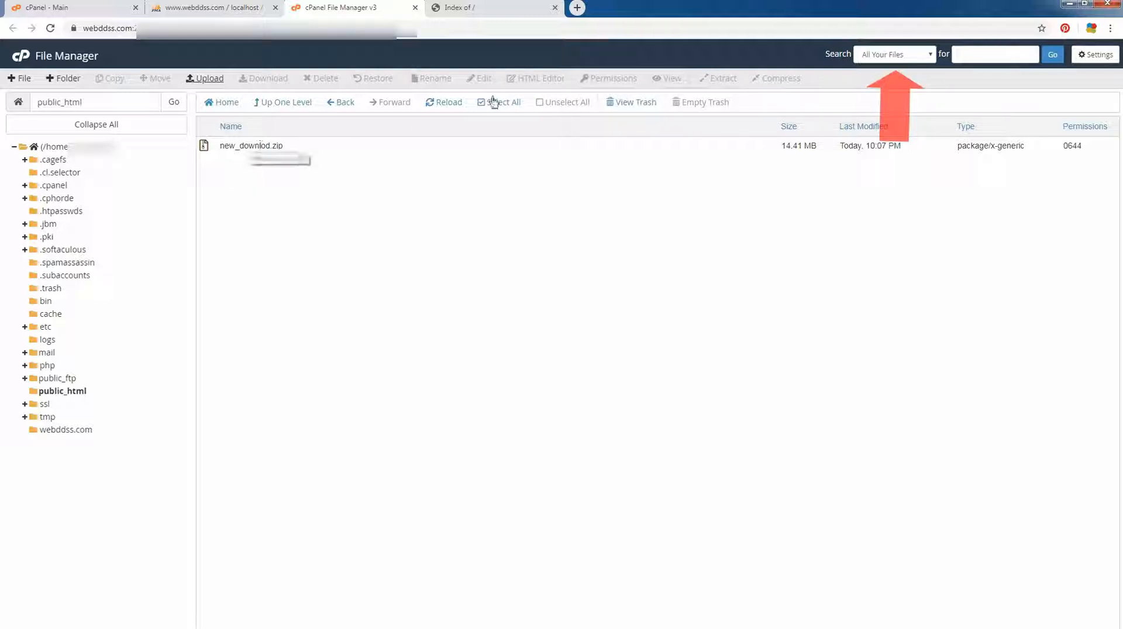
{"action": "left_click", "coordinate": [450, 104]}
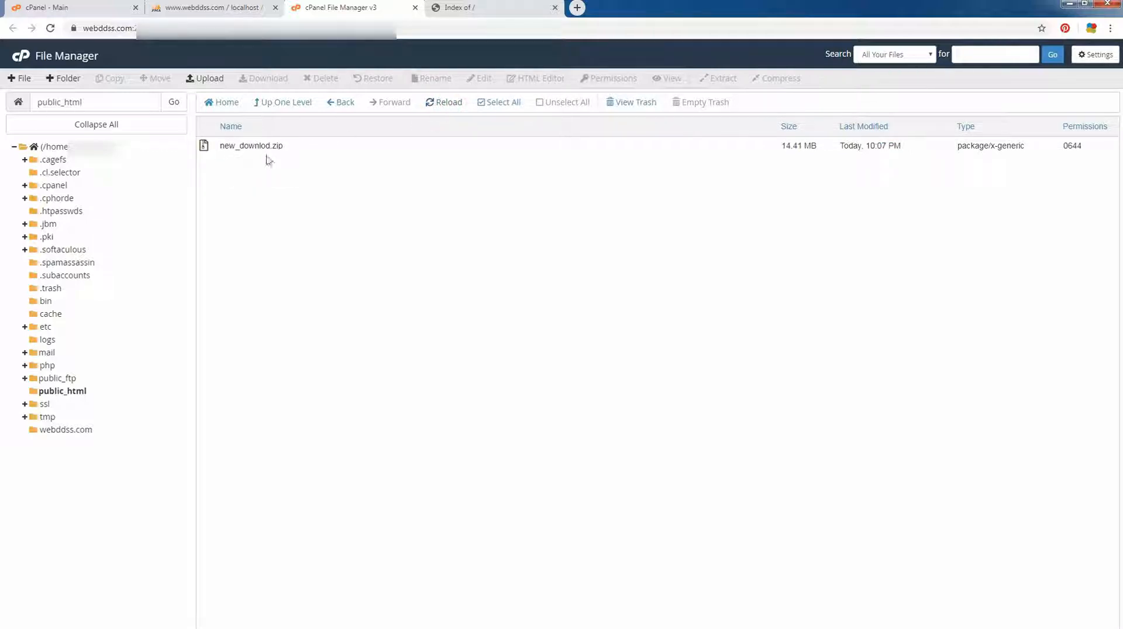
Extract new_downlod.zip into /public_html and dismiss the extraction results.
{"action": "left_click", "coordinate": [217, 151]}
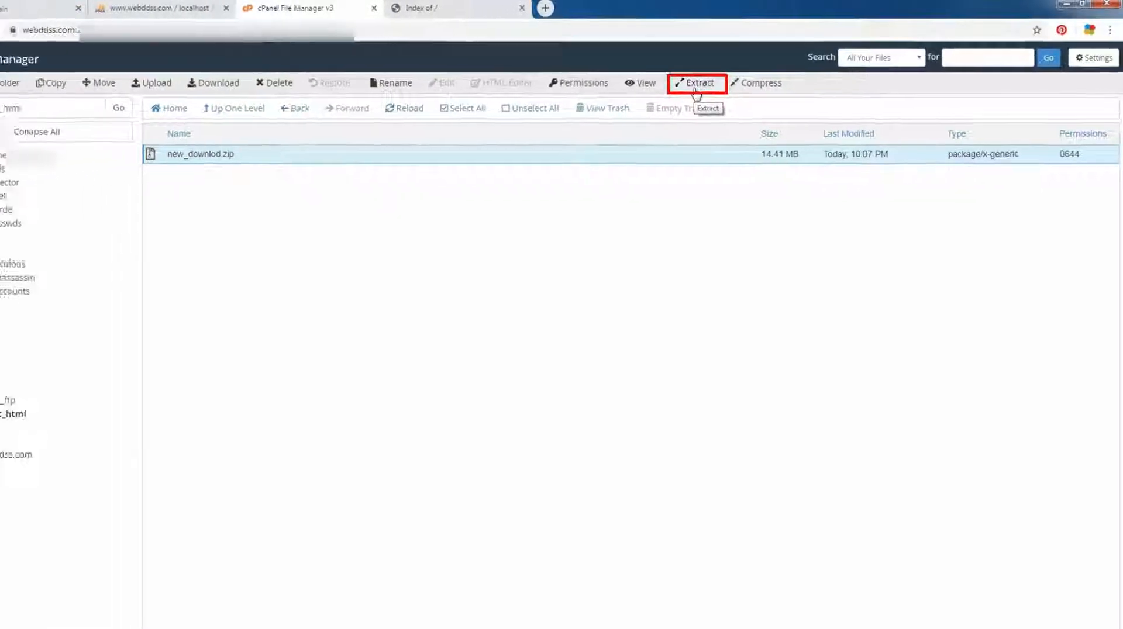
{"action": "left_click", "coordinate": [696, 85]}
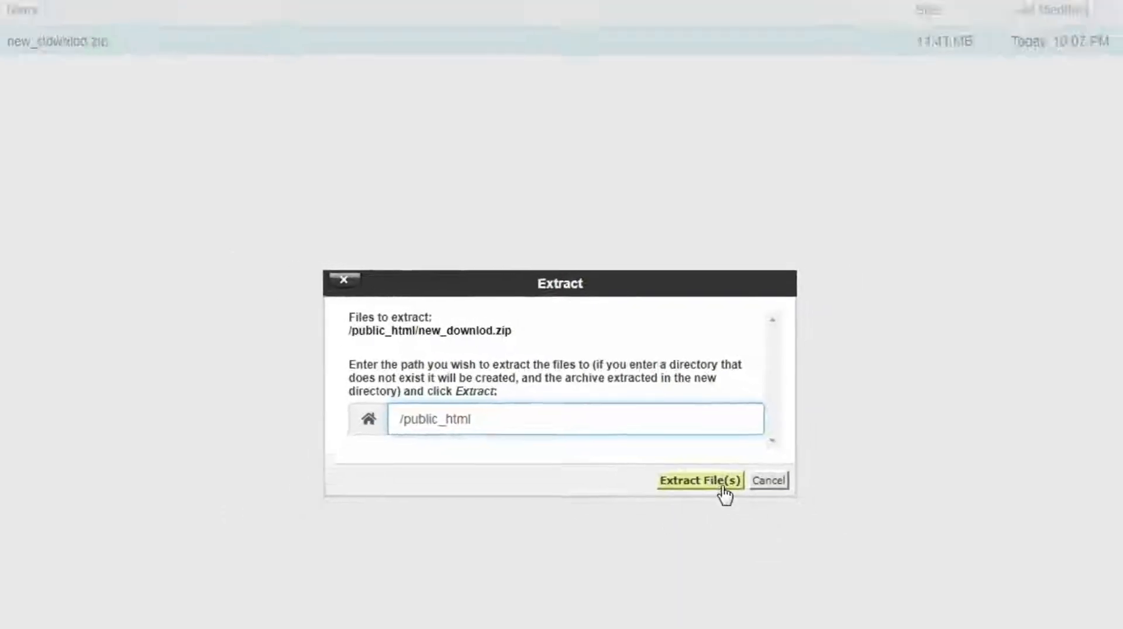
{"action": "left_click", "coordinate": [723, 488]}
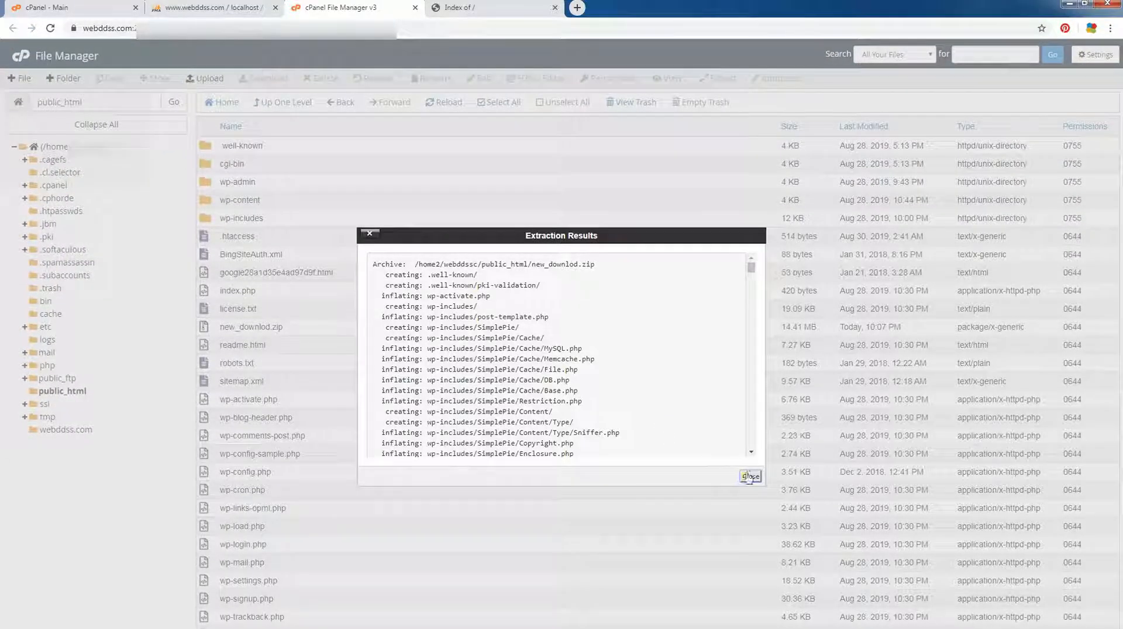
{"action": "left_click", "coordinate": [750, 477]}
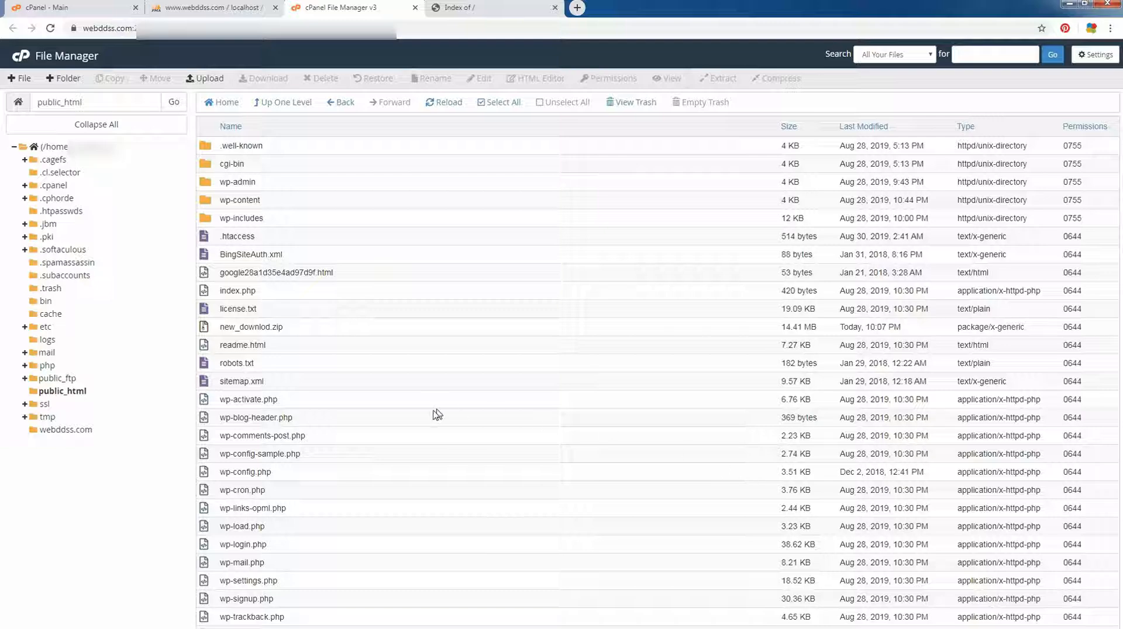
Permanently delete new_downlod.zip from public_html, skipping the trash.
{"action": "left_click", "coordinate": [206, 328]}
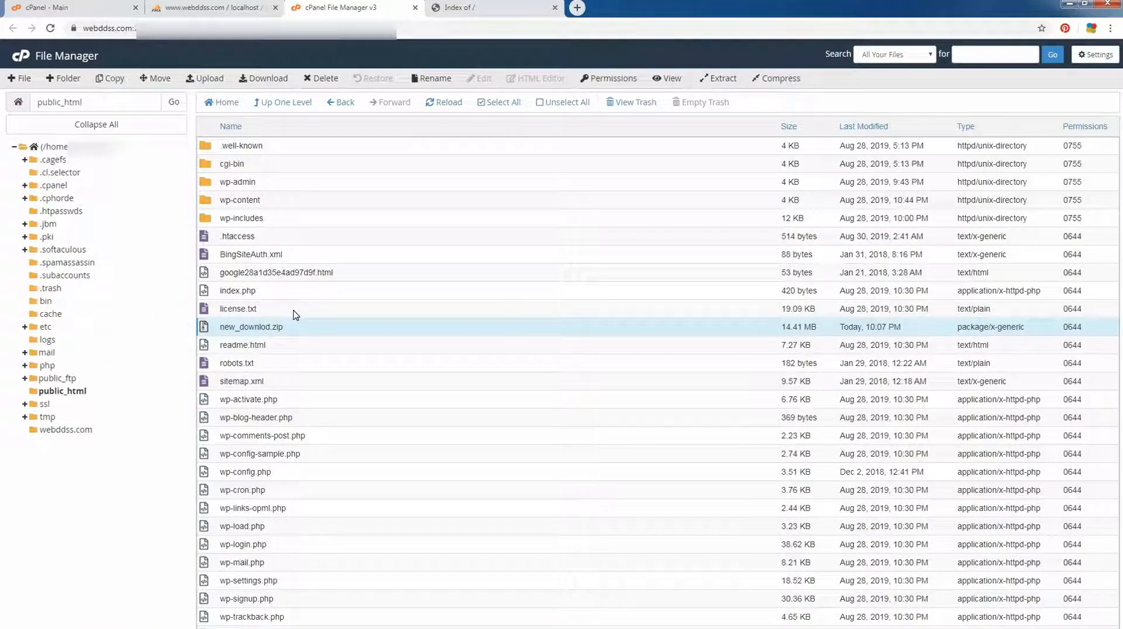
{"action": "left_click", "coordinate": [326, 79]}
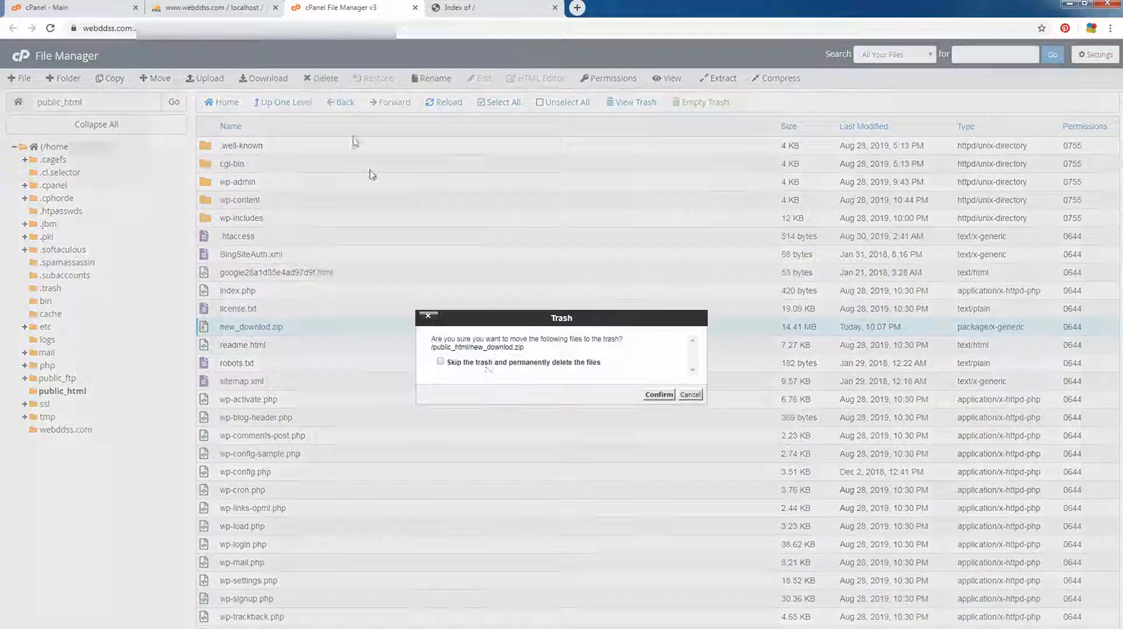
{"action": "left_click", "coordinate": [471, 363]}
{"action": "left_click", "coordinate": [656, 394]}
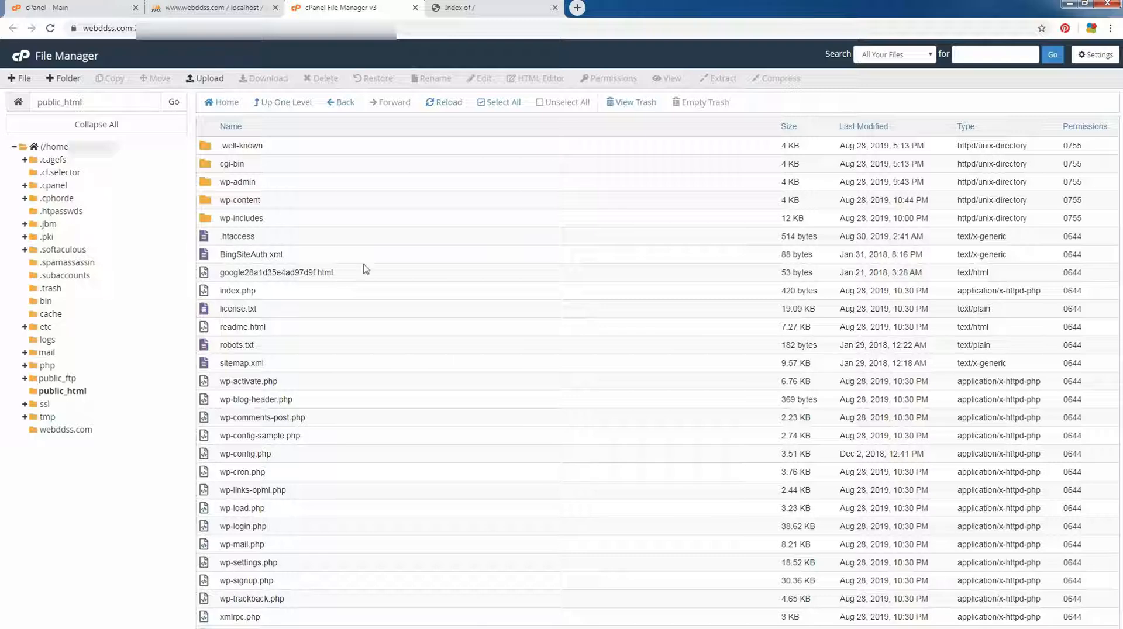
Reload webddss.com to check how the live site responds with the restored files.
{"action": "left_click", "coordinate": [461, 8]}
{"action": "left_click", "coordinate": [239, 30]}
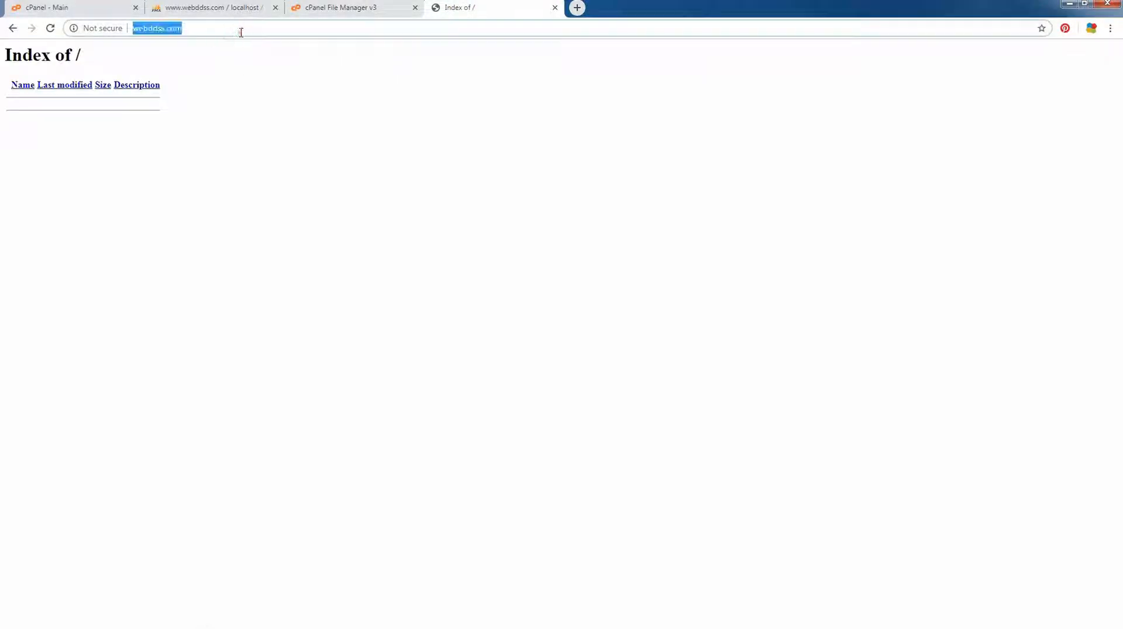
{"action": "left_click", "coordinate": [236, 31]}
{"action": "left_click", "coordinate": [51, 31]}
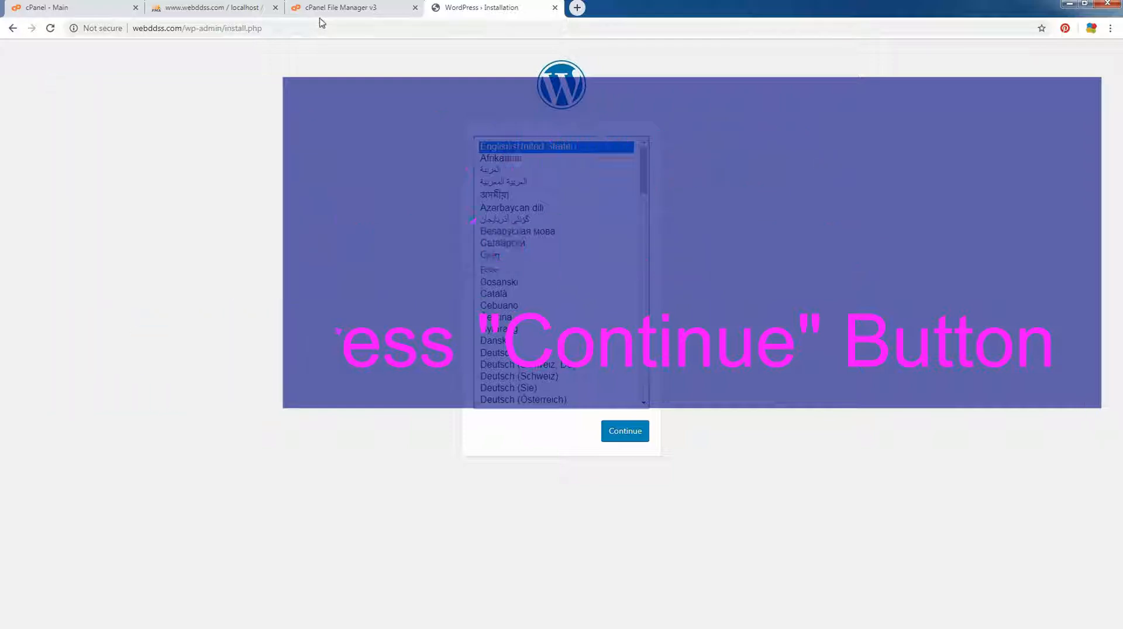
Open phpMyAdmin from cPanel and select the website's database.
{"action": "left_click", "coordinate": [100, 12]}
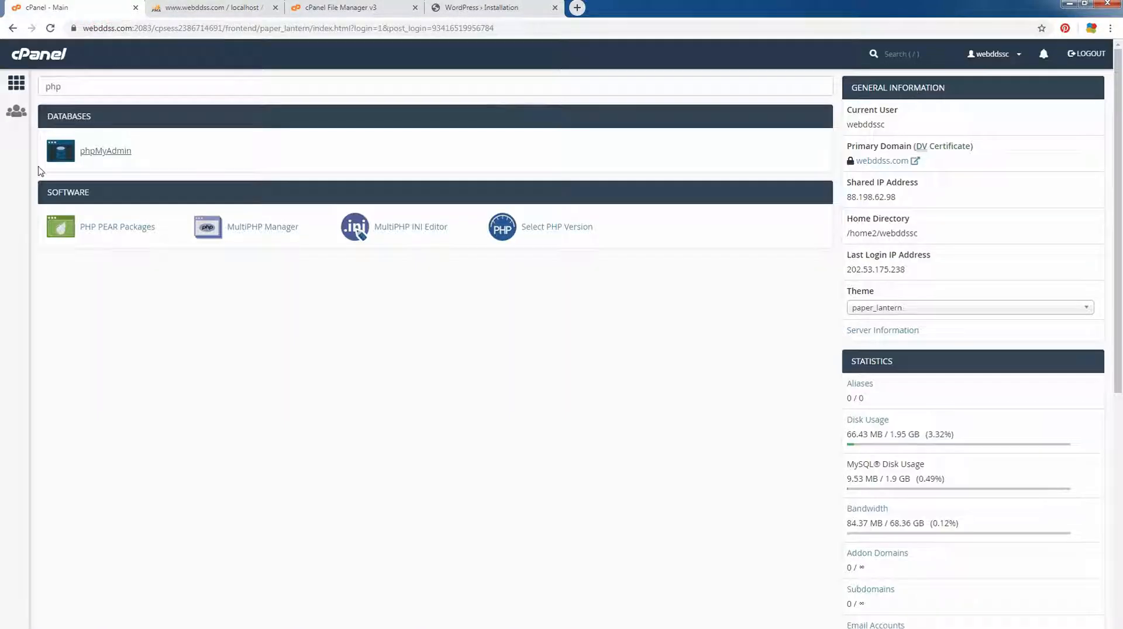
{"action": "left_click", "coordinate": [105, 152]}
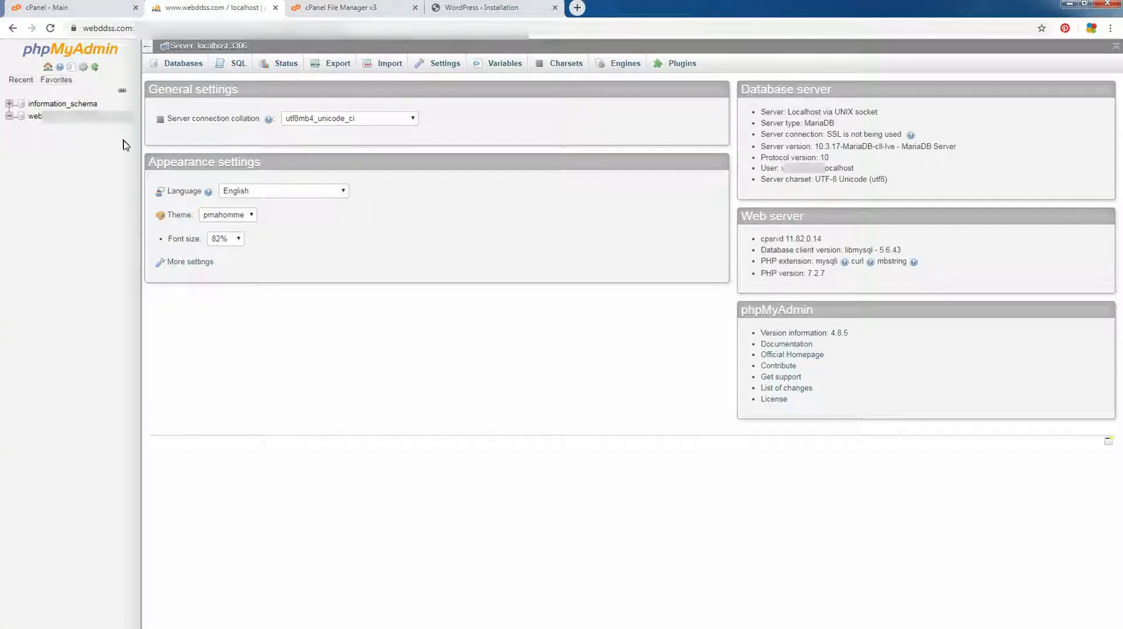
{"action": "left_click", "coordinate": [122, 120]}
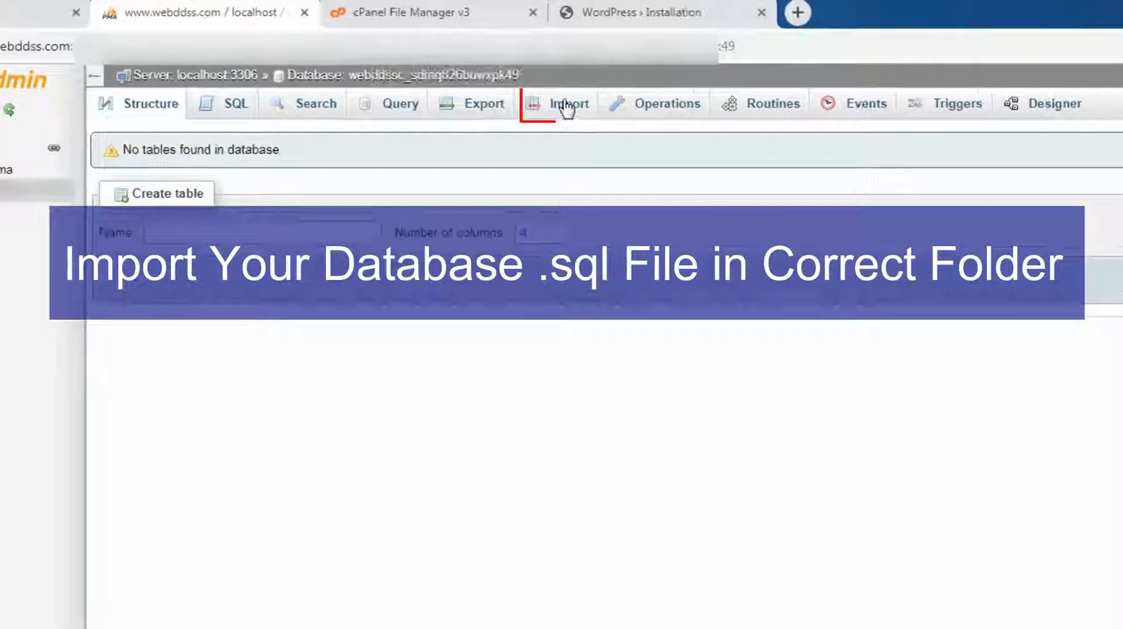
Import the .sql backup from the My_Downlode folder into the website's database in SQL format, and display the table list.
{"action": "left_click", "coordinate": [555, 108]}
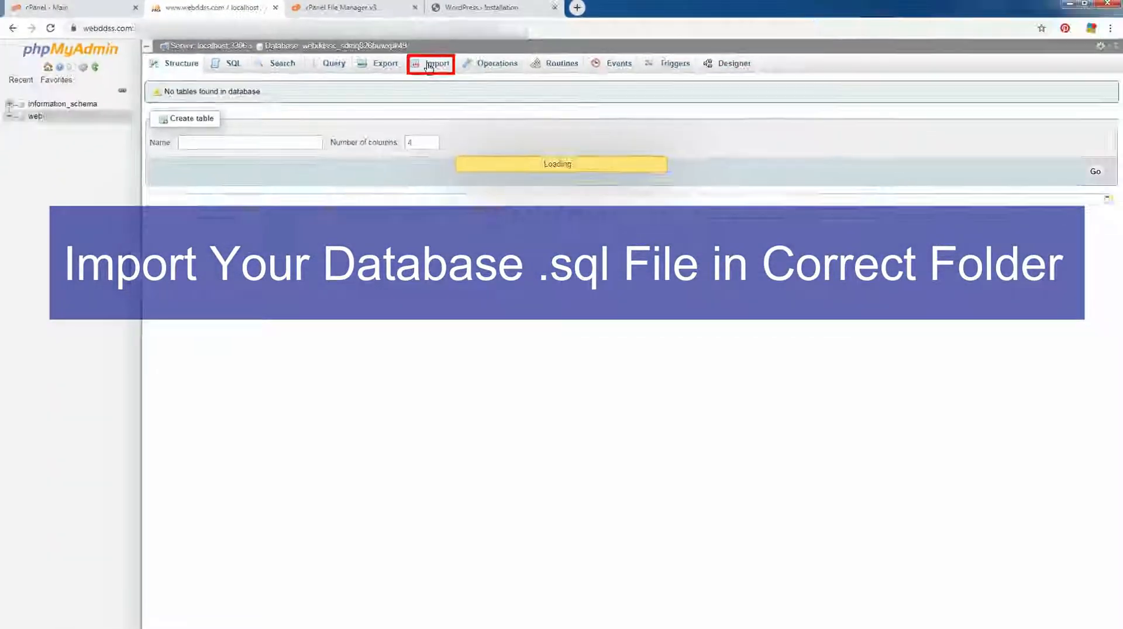
{"action": "left_click", "coordinate": [263, 181]}
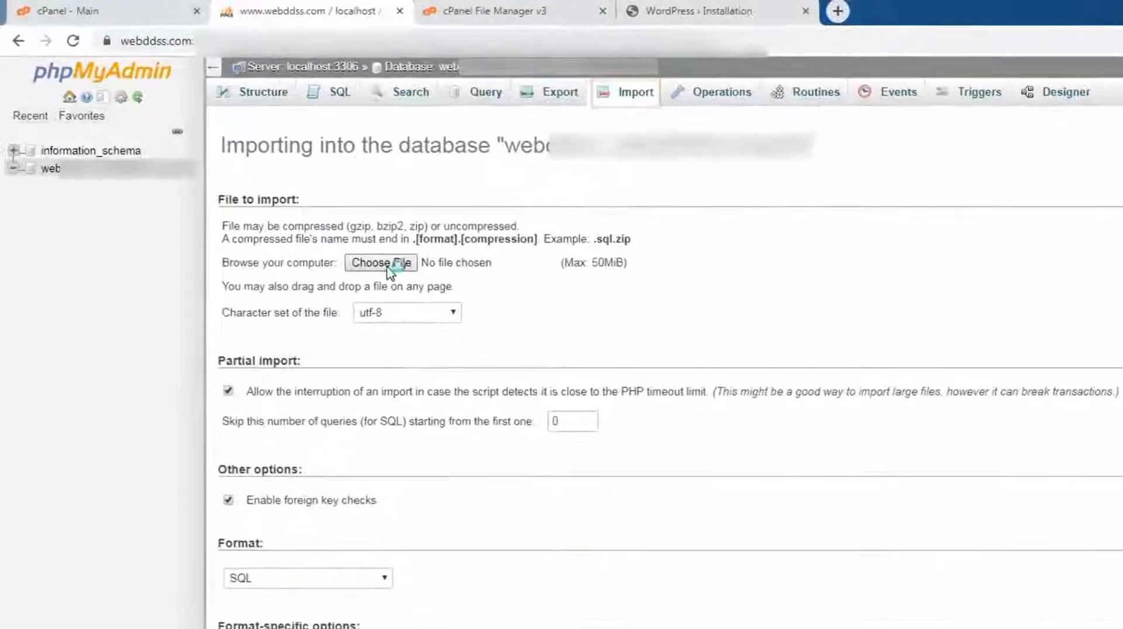
{"action": "left_click", "coordinate": [607, 315]}
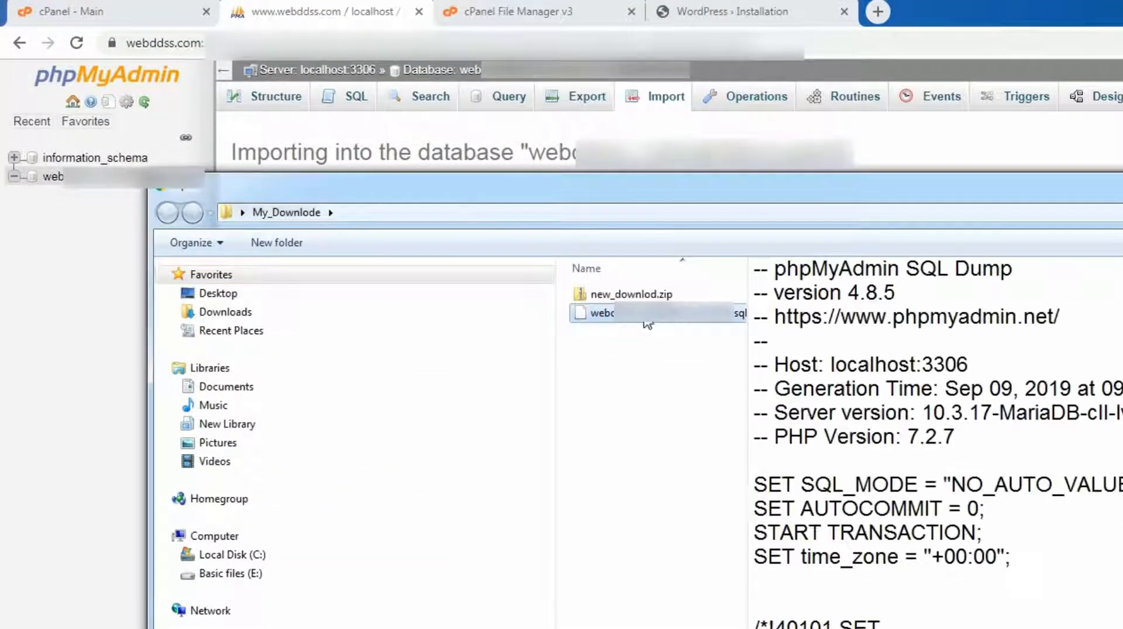
{"action": "key", "text": "Return"}
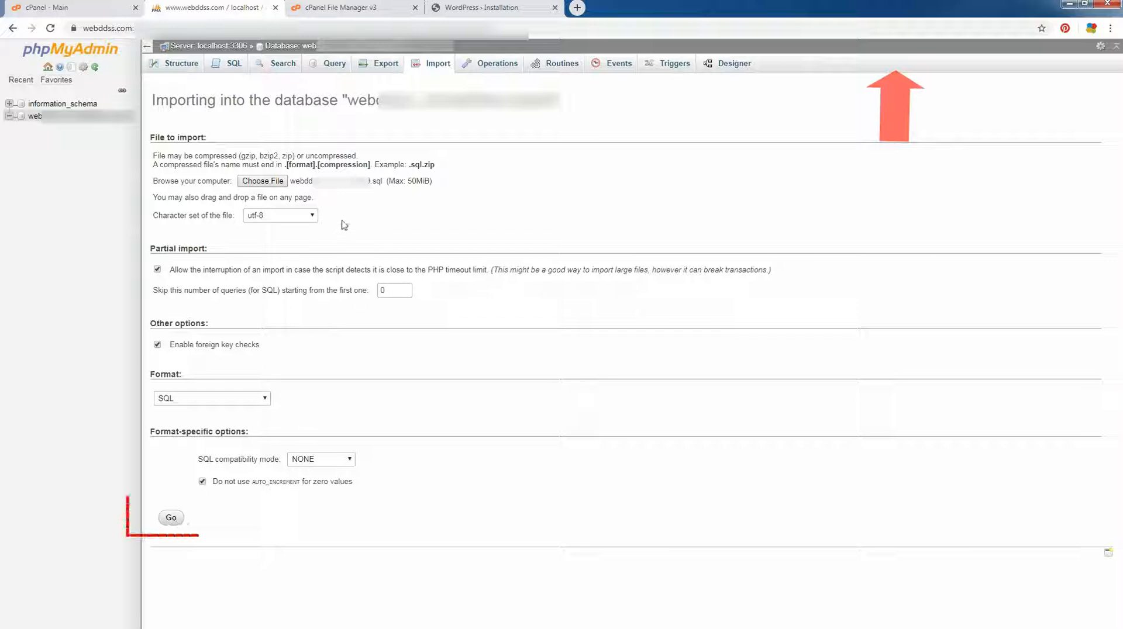
{"action": "left_click", "coordinate": [171, 519]}
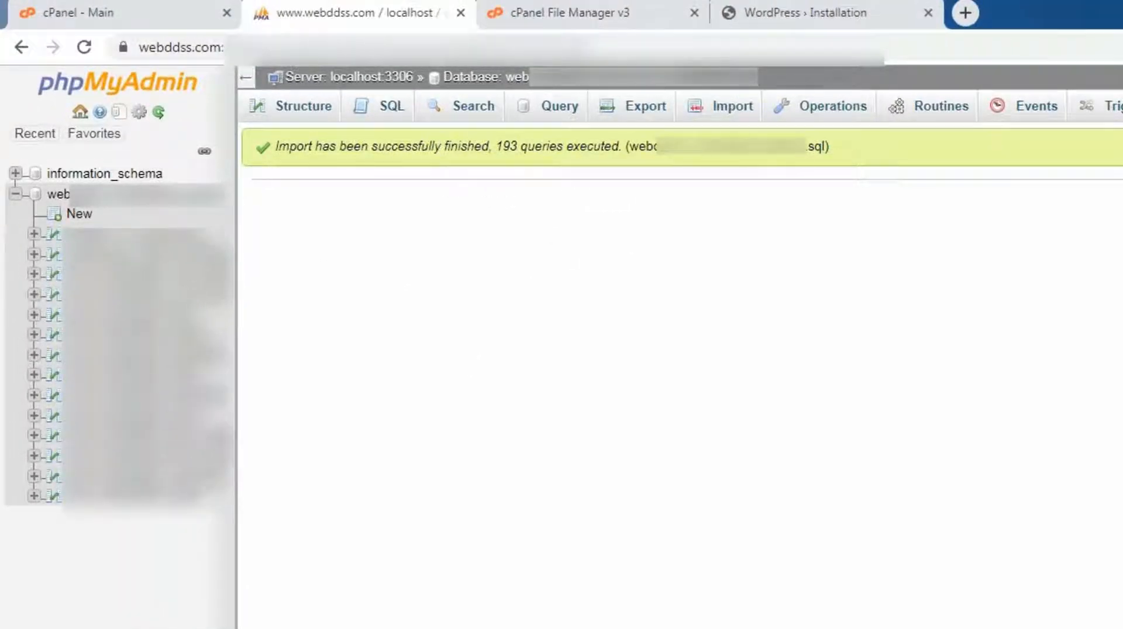
{"action": "left_click", "coordinate": [286, 104]}
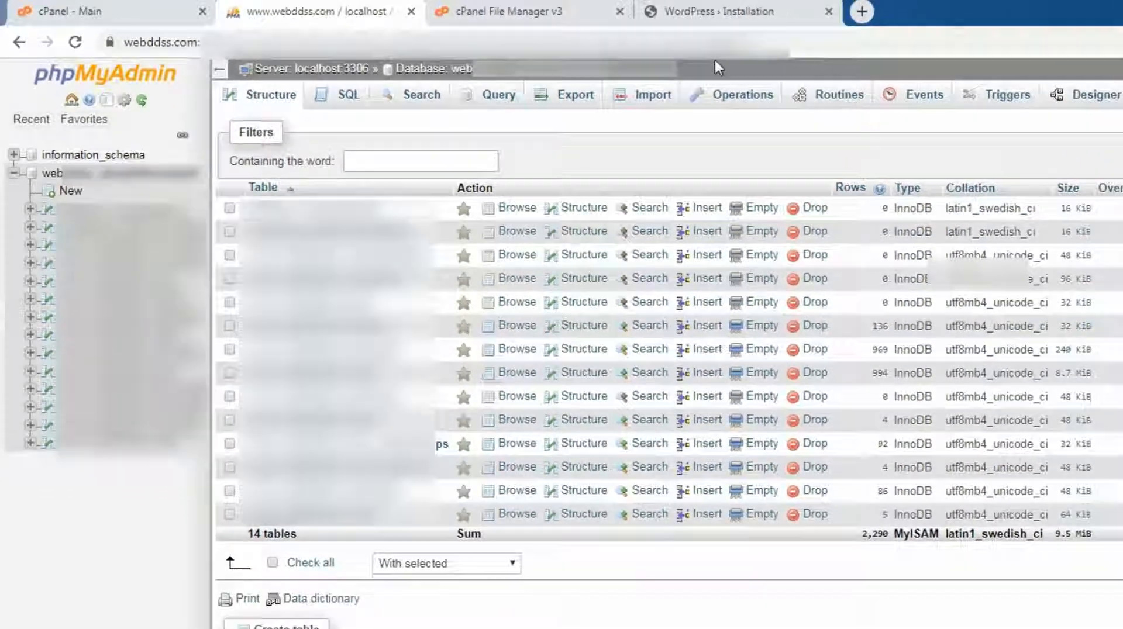
{"action": "left_click", "coordinate": [723, 12]}
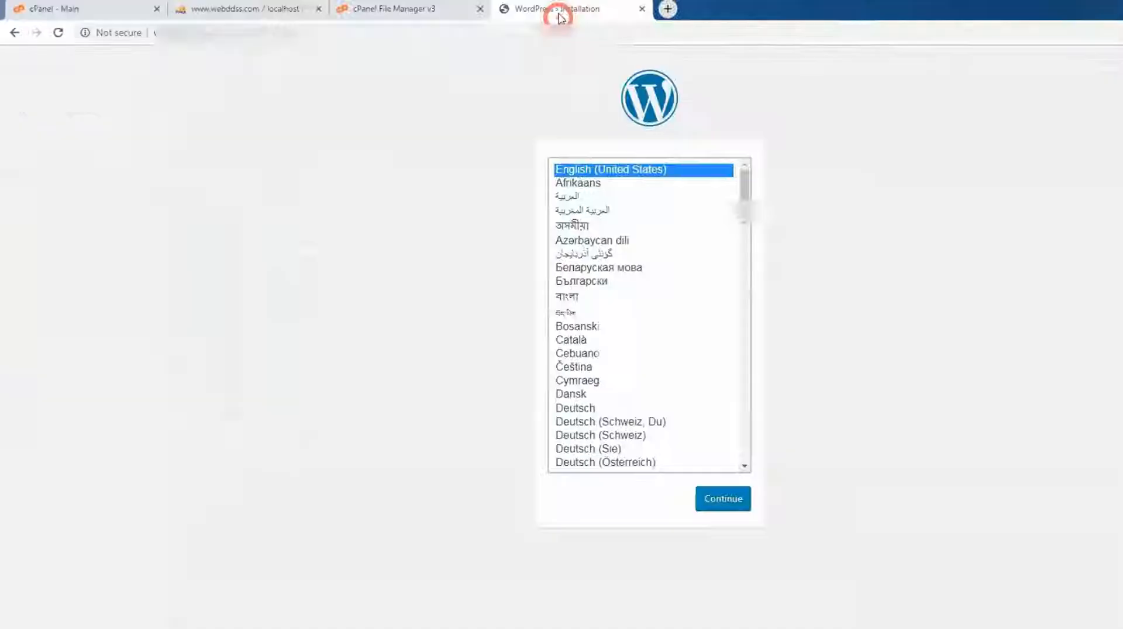
{"action": "left_click_drag", "start_coordinate": [184, 29], "coordinate": [277, 33]}
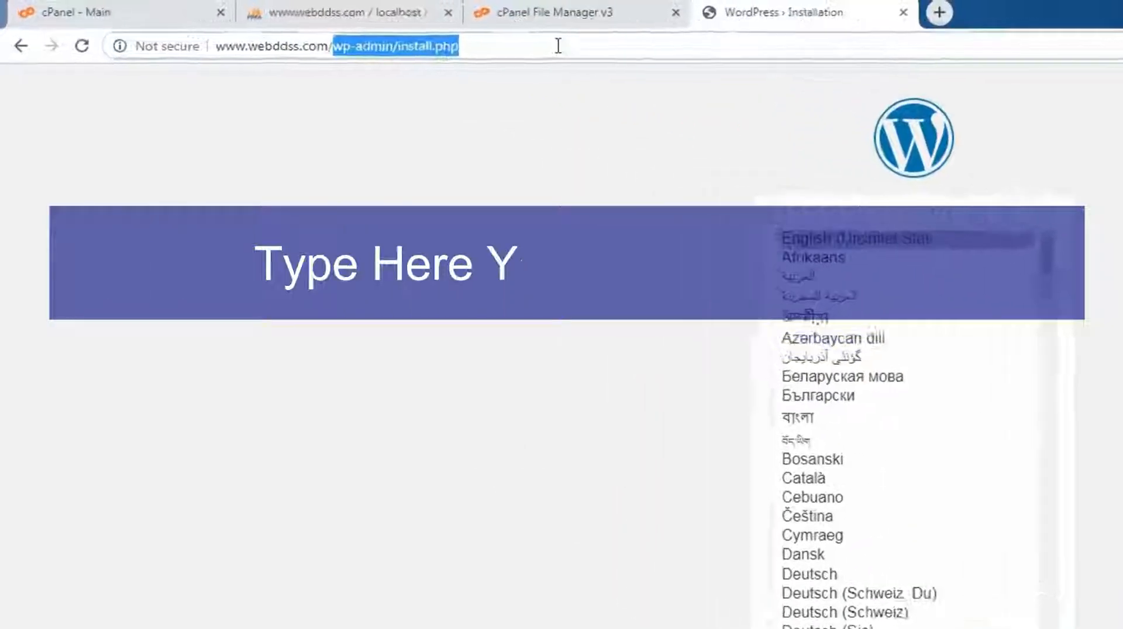
{"action": "key", "text": "BackSpace"}
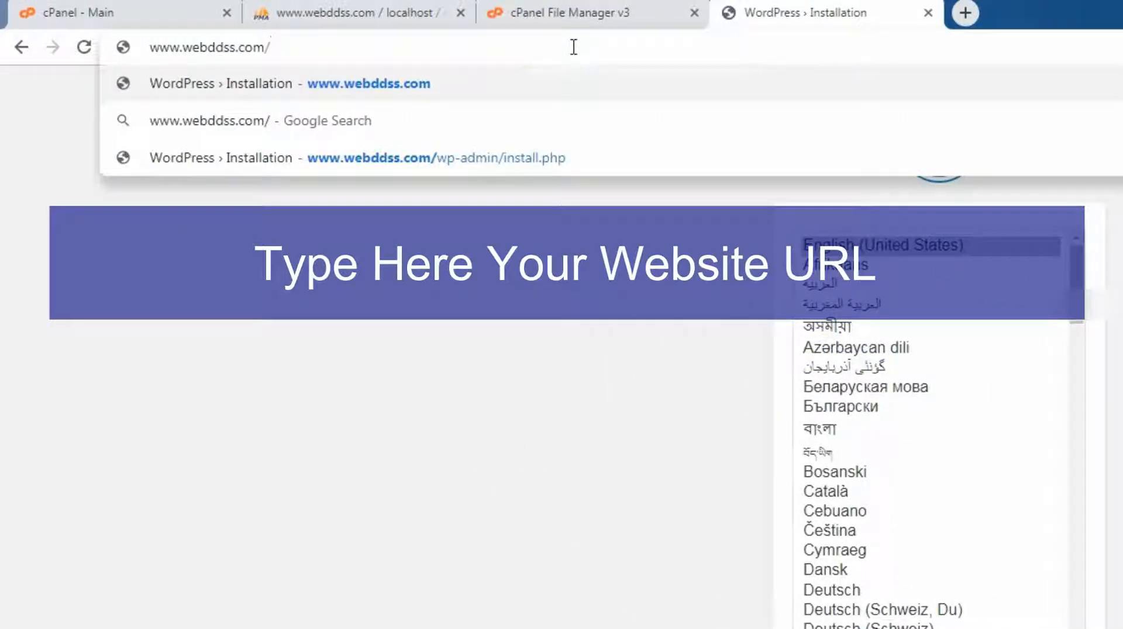
{"action": "left_click", "coordinate": [356, 54]}
{"action": "left_click", "coordinate": [287, 48]}
{"action": "key", "text": "Return"}
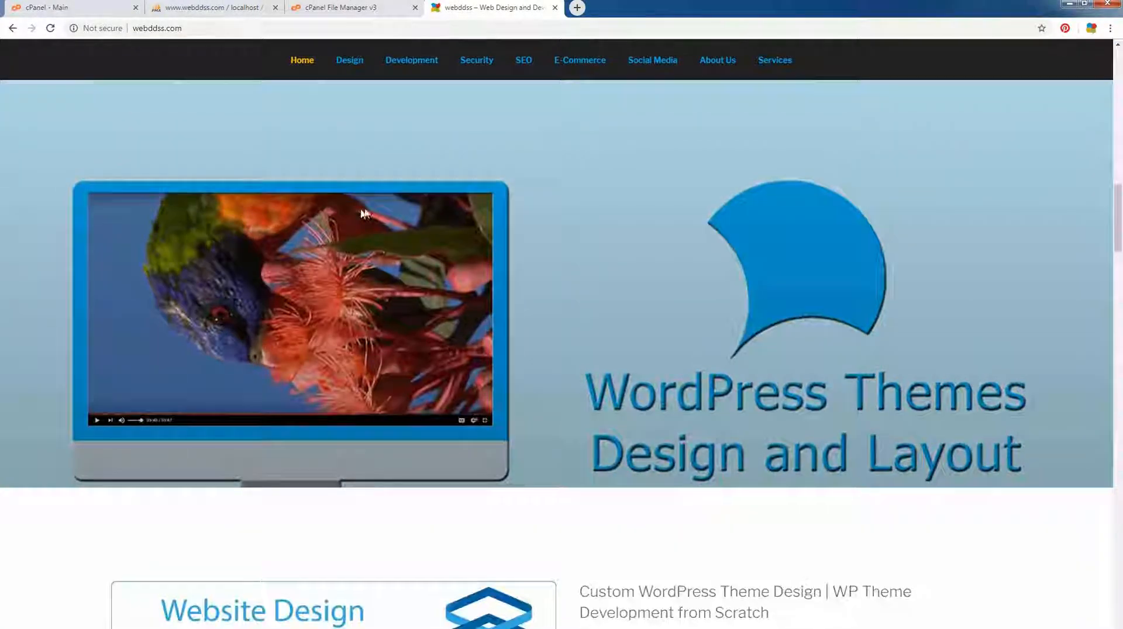
{"action": "scroll", "coordinate": [365, 214], "scroll_direction": "down", "scroll_amount": 15}
{"action": "left_click", "coordinate": [260, 29]}
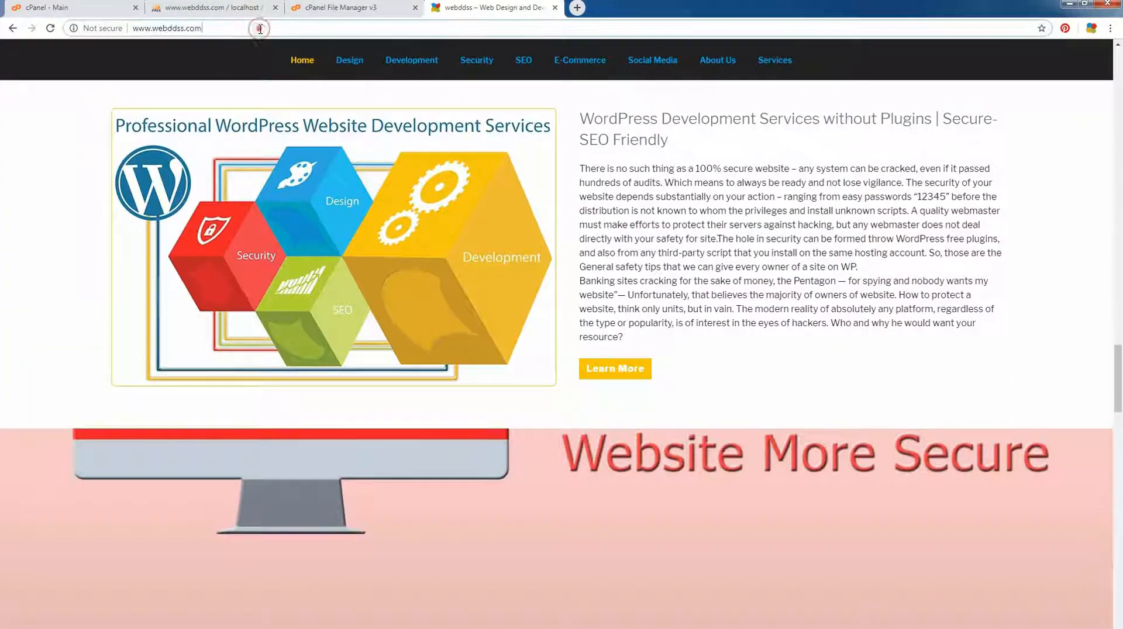
{"action": "scroll", "coordinate": [462, 240], "scroll_direction": "down", "scroll_amount": 10}
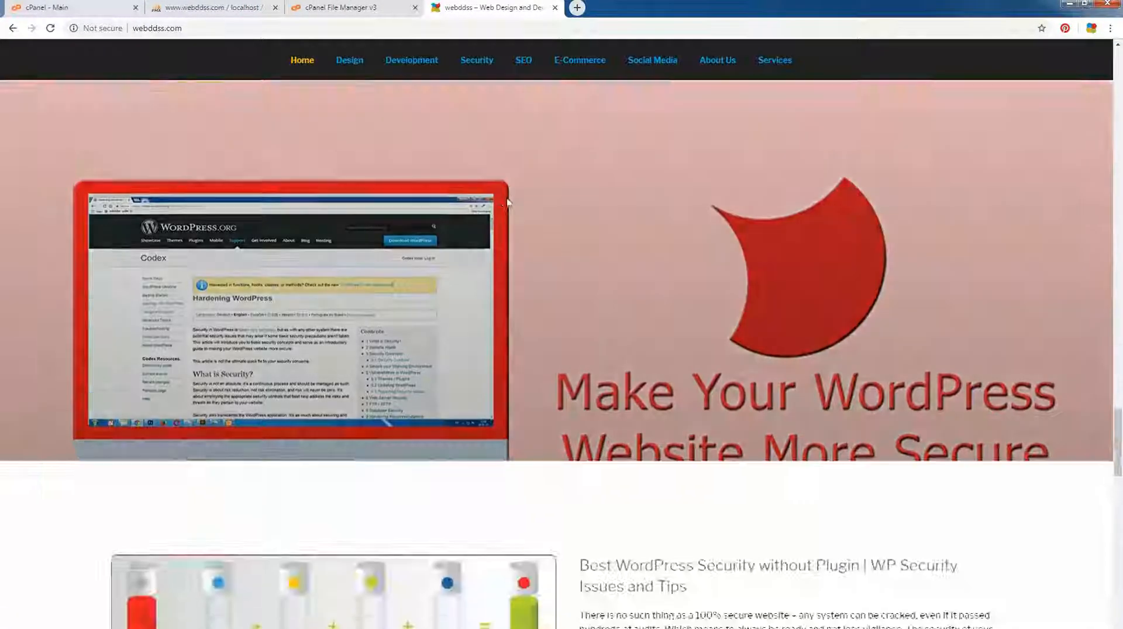
{"action": "scroll", "coordinate": [462, 240], "scroll_direction": "up", "scroll_amount": 5}
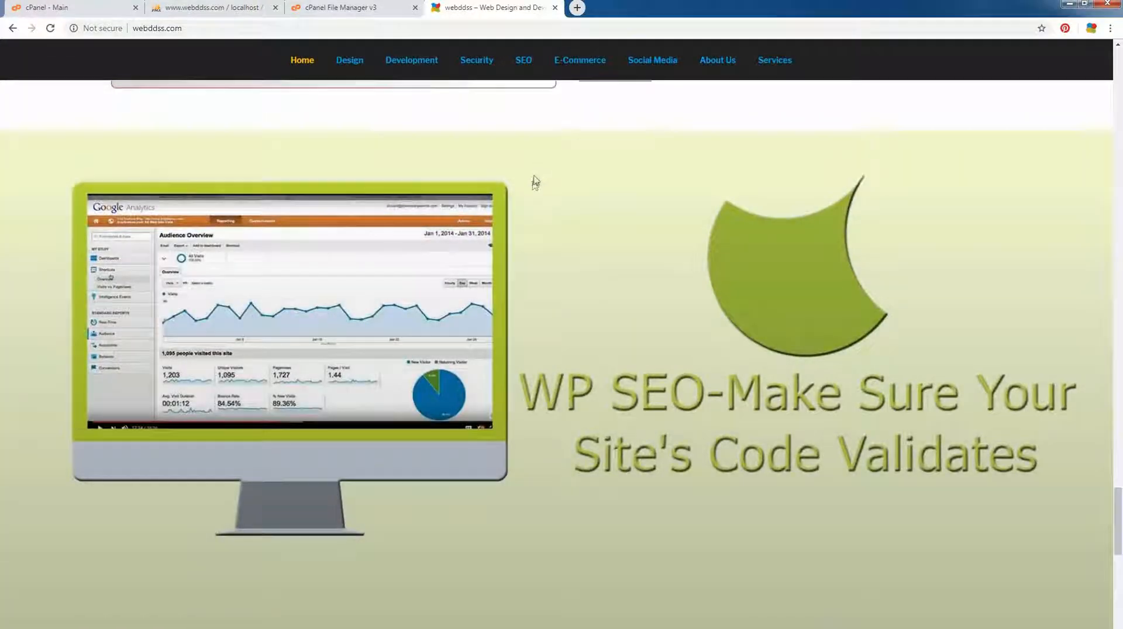
{"action": "scroll", "coordinate": [540, 182], "scroll_direction": "down", "scroll_amount": 5}
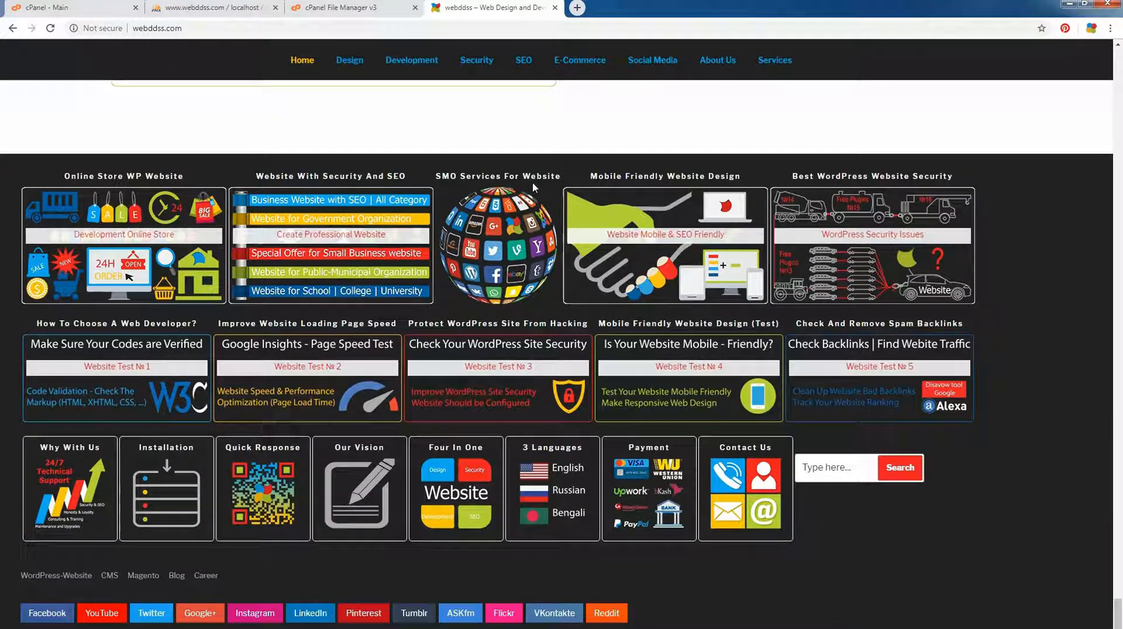
{"action": "left_click", "coordinate": [378, 628]}
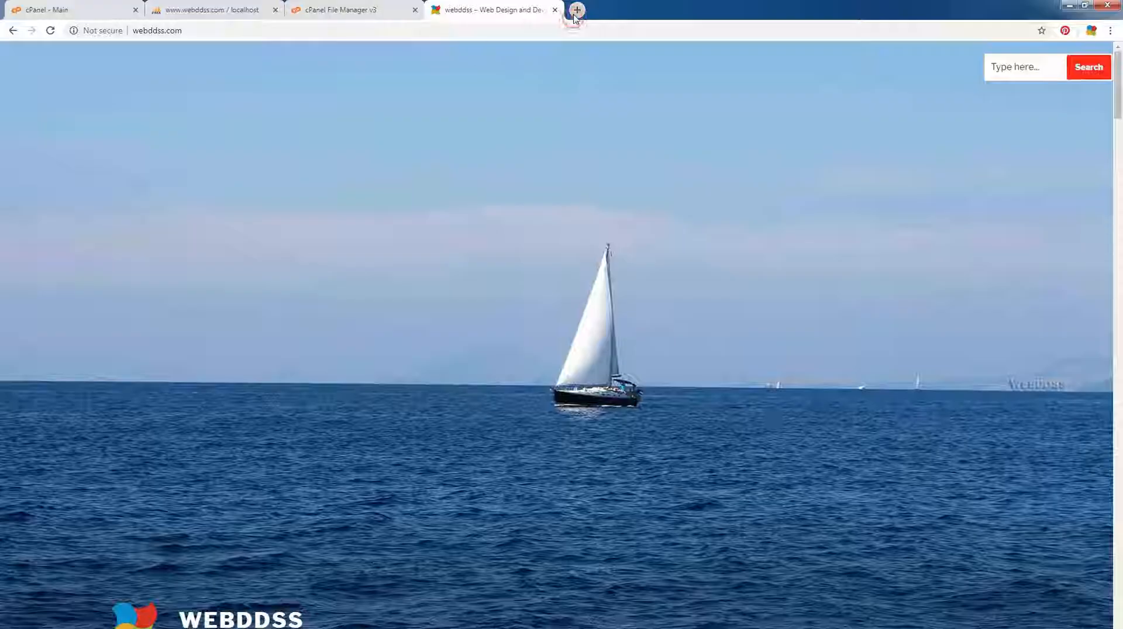
Open the webddss.com/wp-admin login page in a new browser tab.
{"action": "left_click", "coordinate": [575, 11]}
{"action": "right_click", "coordinate": [562, 27]}
{"action": "left_click", "coordinate": [602, 98]}
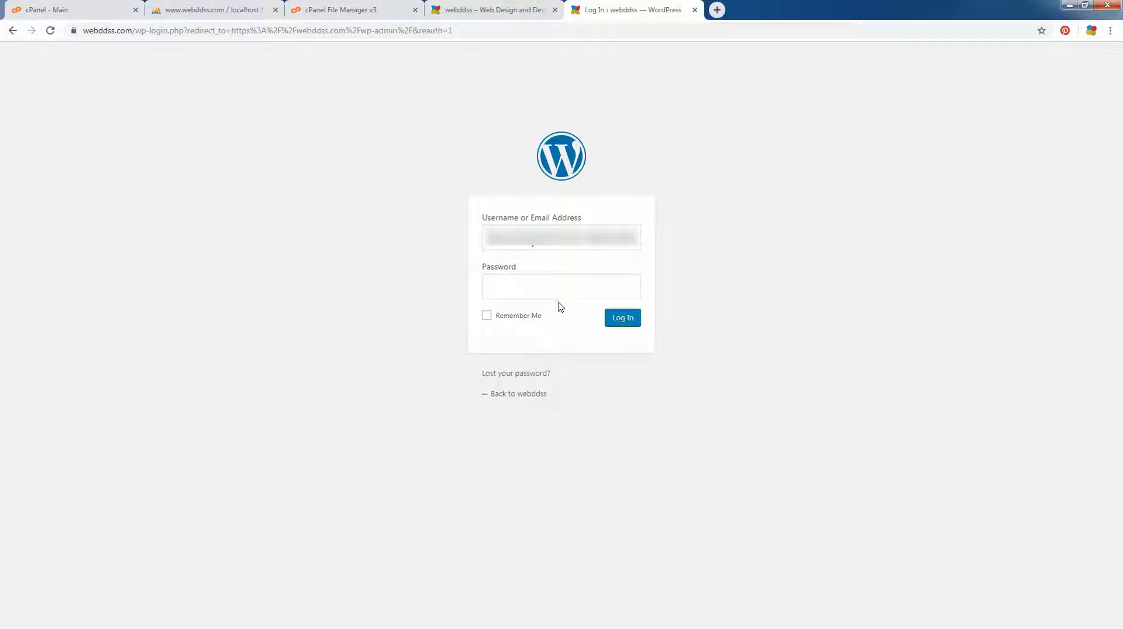
Enter the account password in the WordPress login form, enable Remember Me and log in.
{"action": "left_click", "coordinate": [556, 296]}
{"action": "right_click", "coordinate": [556, 294]}
{"action": "left_click", "coordinate": [580, 349]}
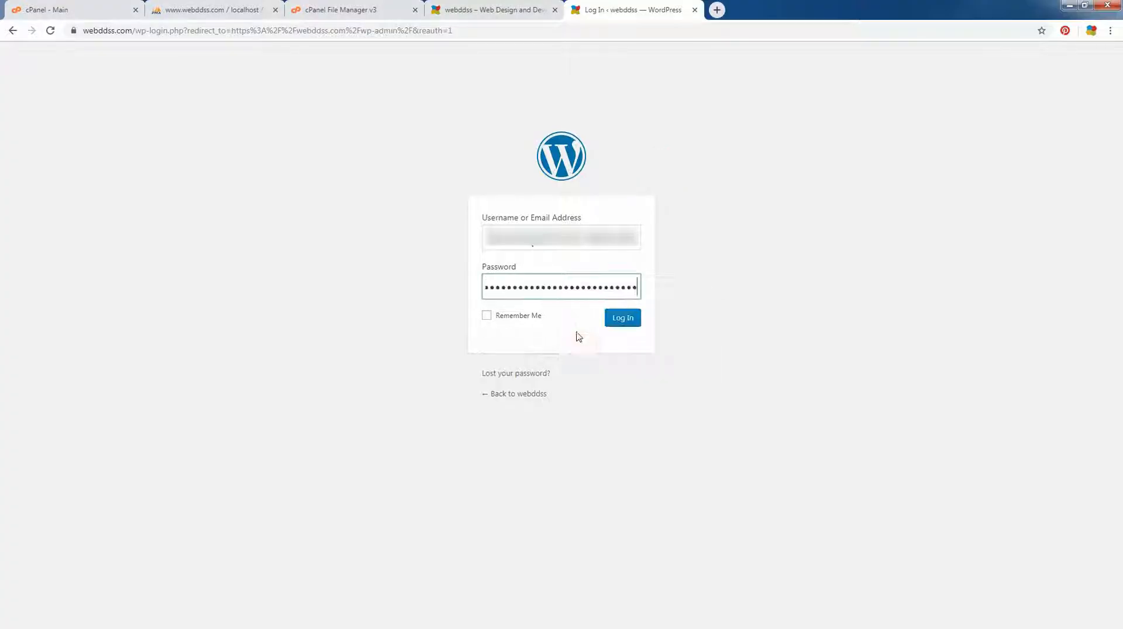
{"action": "left_click", "coordinate": [486, 317]}
{"action": "left_click", "coordinate": [620, 321]}
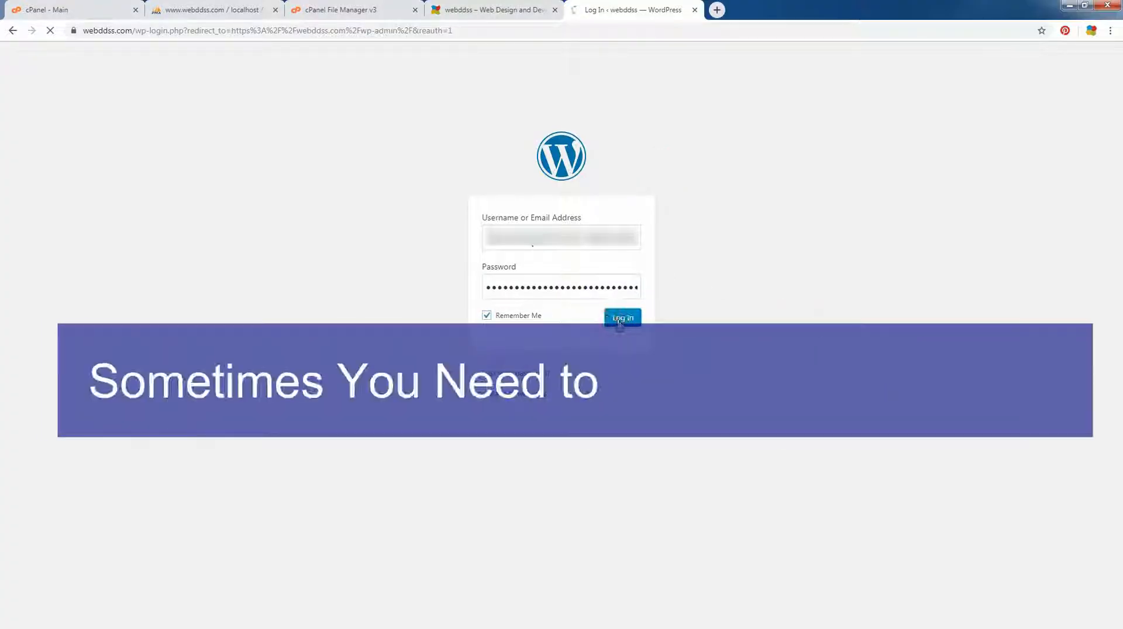